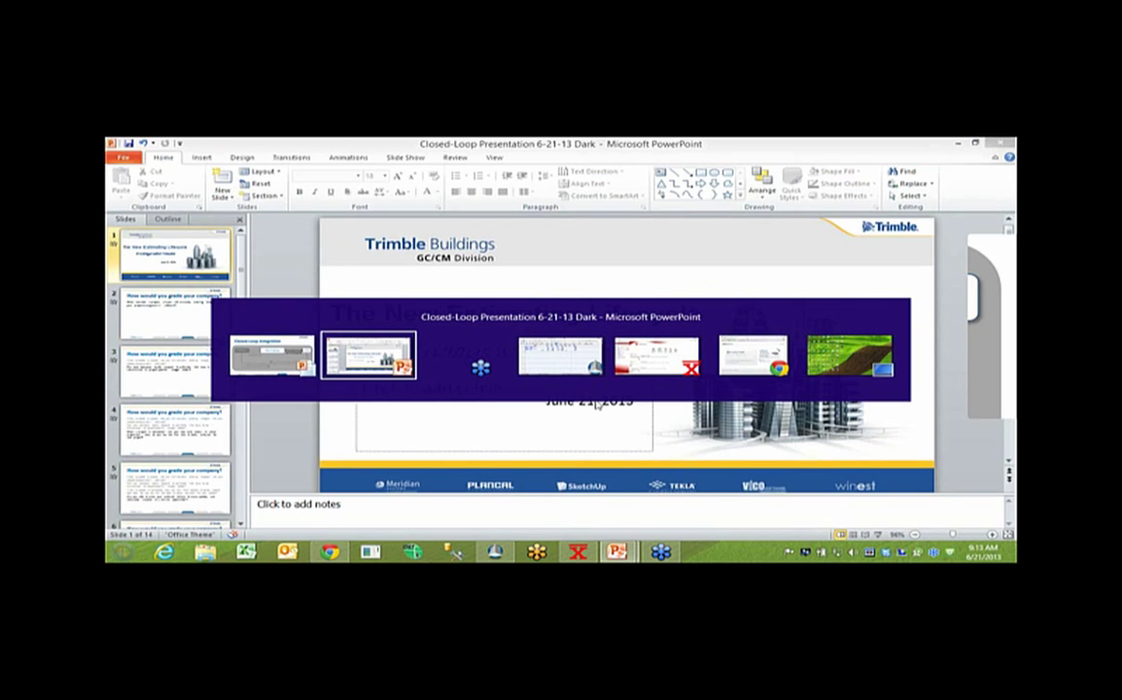
# Step: Bring up the '04 Div Sum sheet of the Seattle Childrens Hospital estimate, totalling 226,413
pyautogui.hotkey('alt', 'Tab')
pyautogui.hotkey('alt', 'Tab')
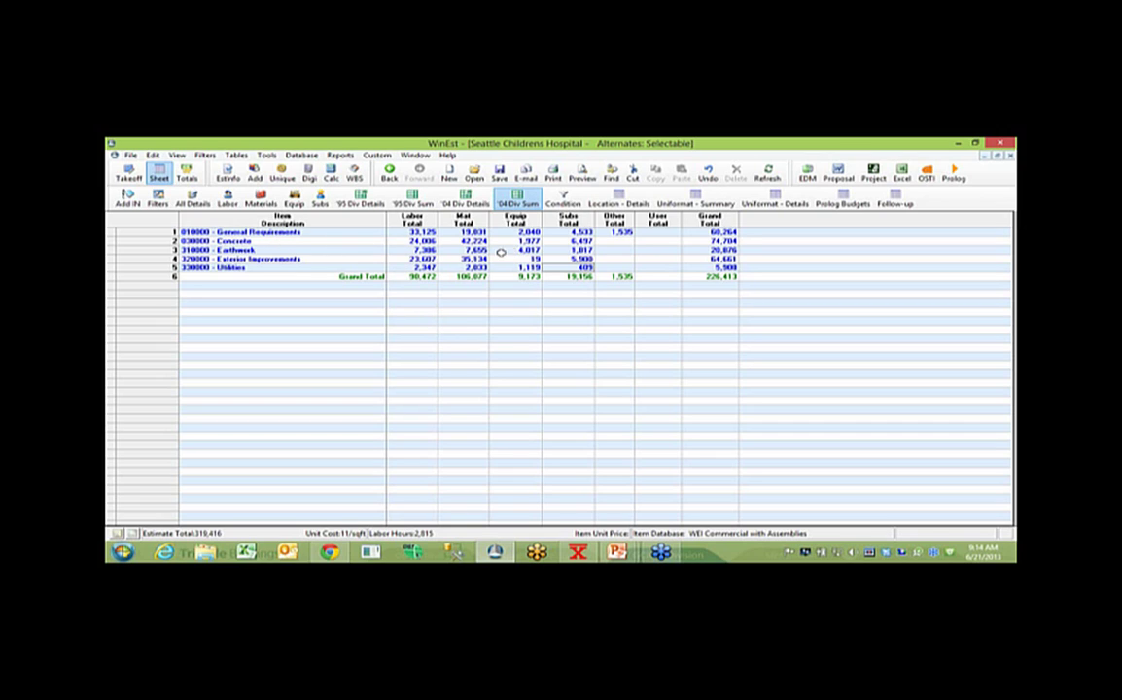
# Step: In the Takeoff view, browse database assemblies and select Slab on Grade - (Area)
pyautogui.click(130, 179)
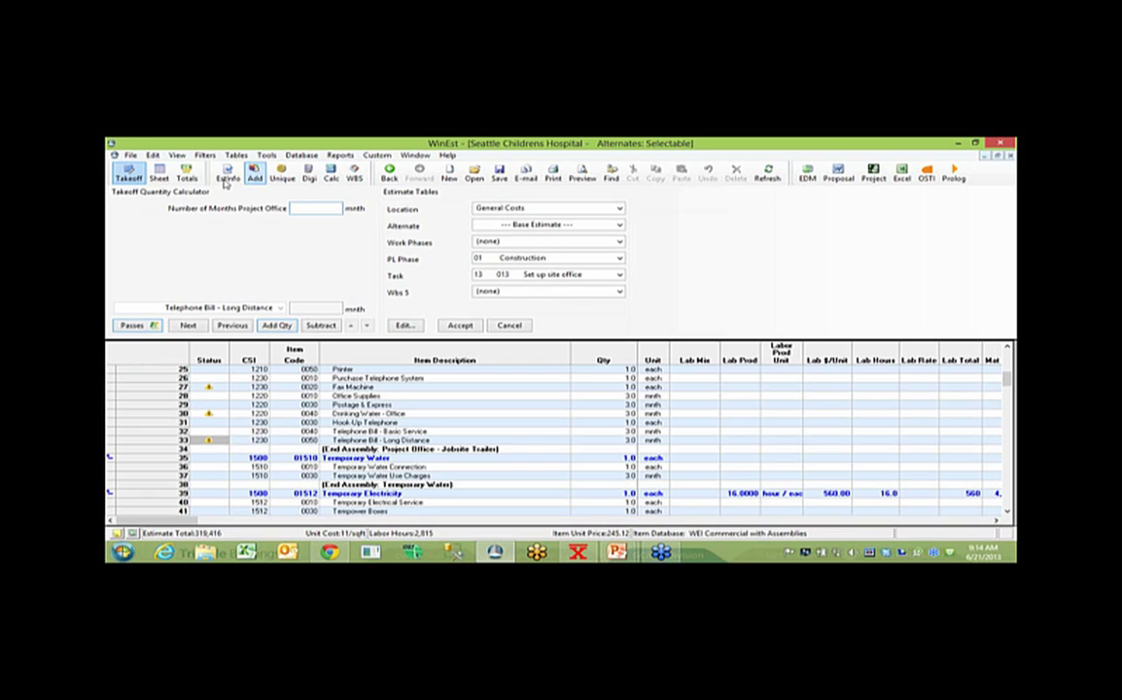
pyautogui.click(253, 175)
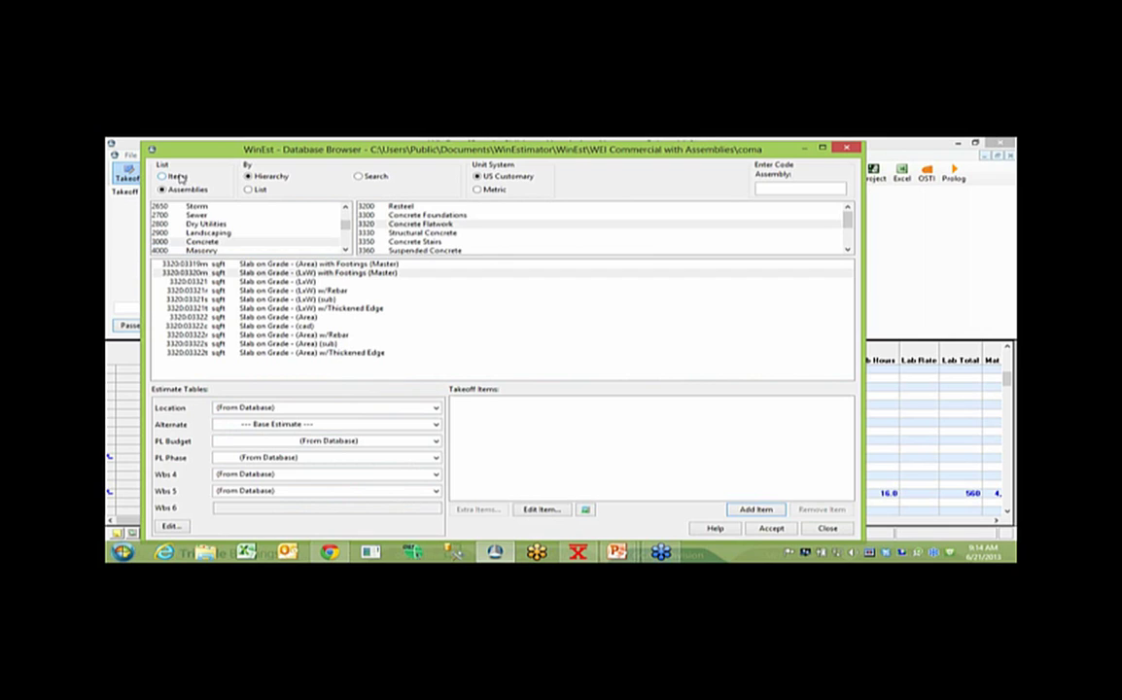
pyautogui.click(177, 177)
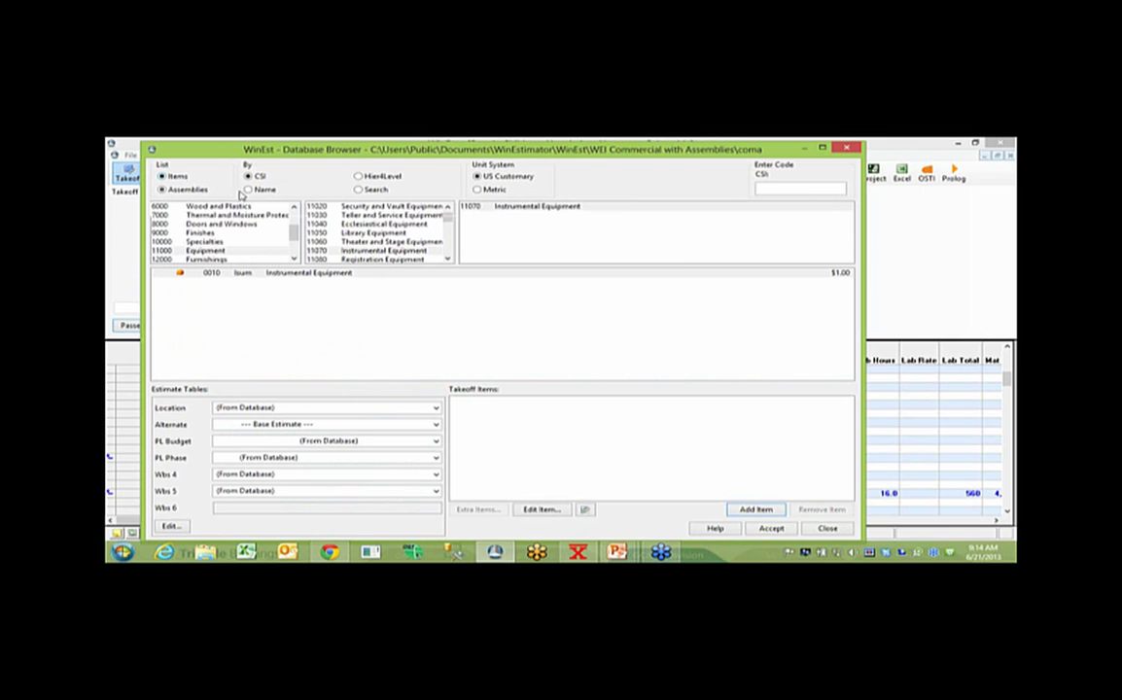
pyautogui.click(163, 190)
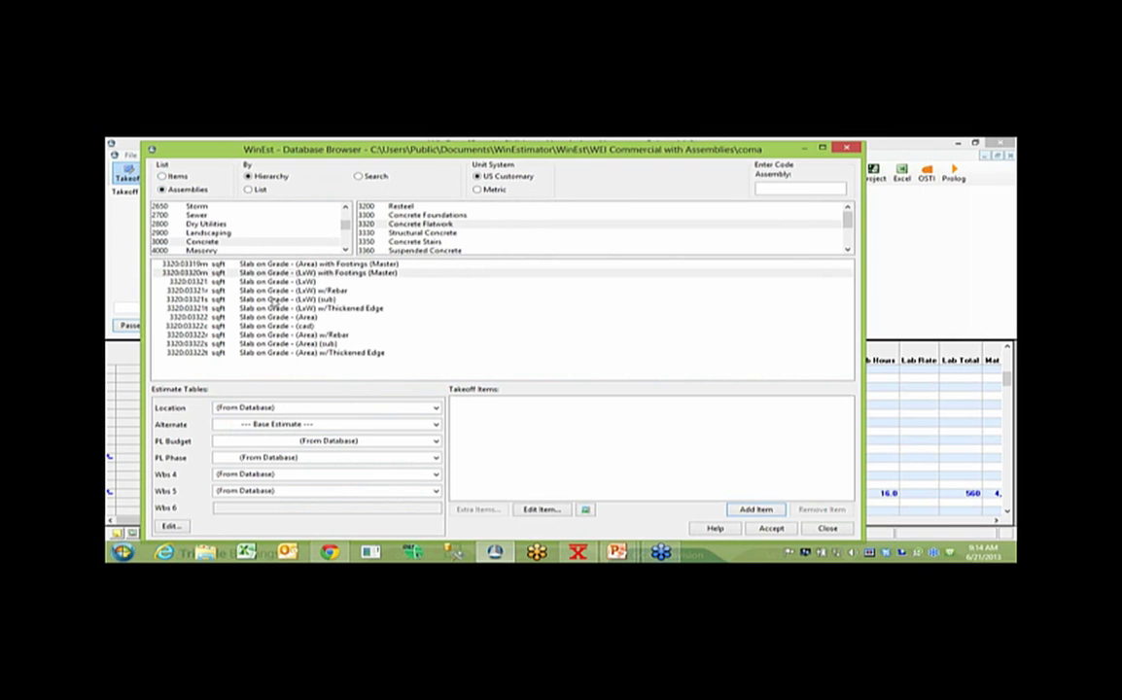
pyautogui.click(282, 319)
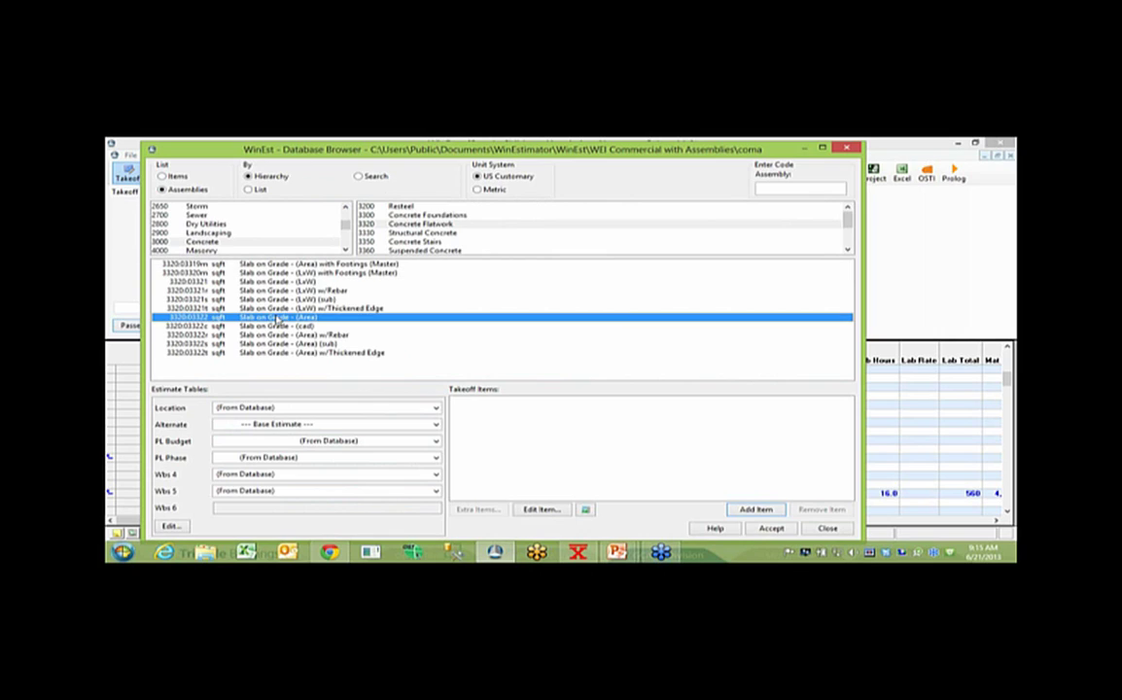
# Step: Close the Database Browser and return to the '04 Div Sum spreadsheet
pyautogui.click(848, 149)
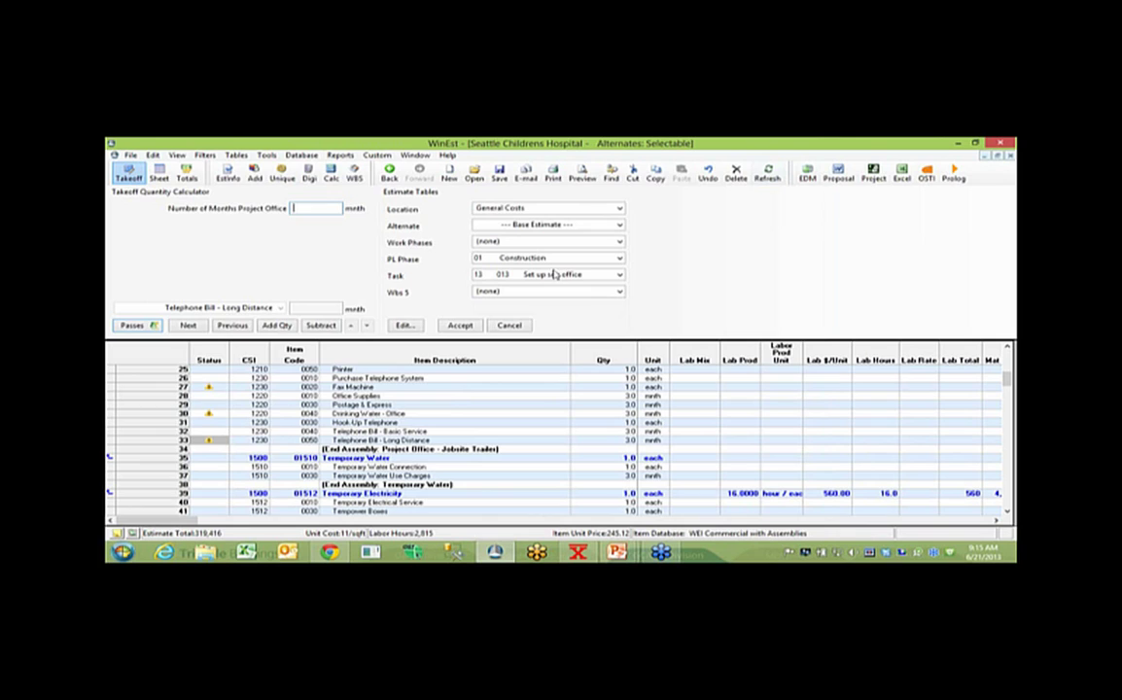
pyautogui.click(159, 174)
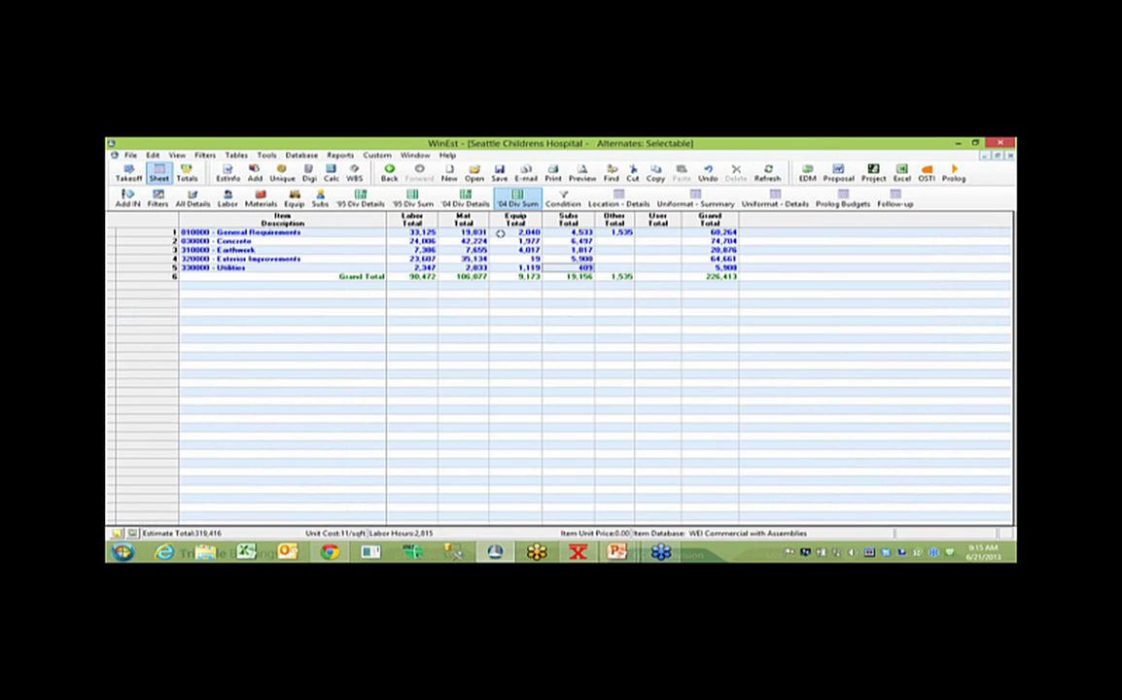
# Step: Show the '04 Div Details sheet, collapsing and re-expanding the General Requirements, Concrete and Earthwork groups
pyautogui.click(413, 200)
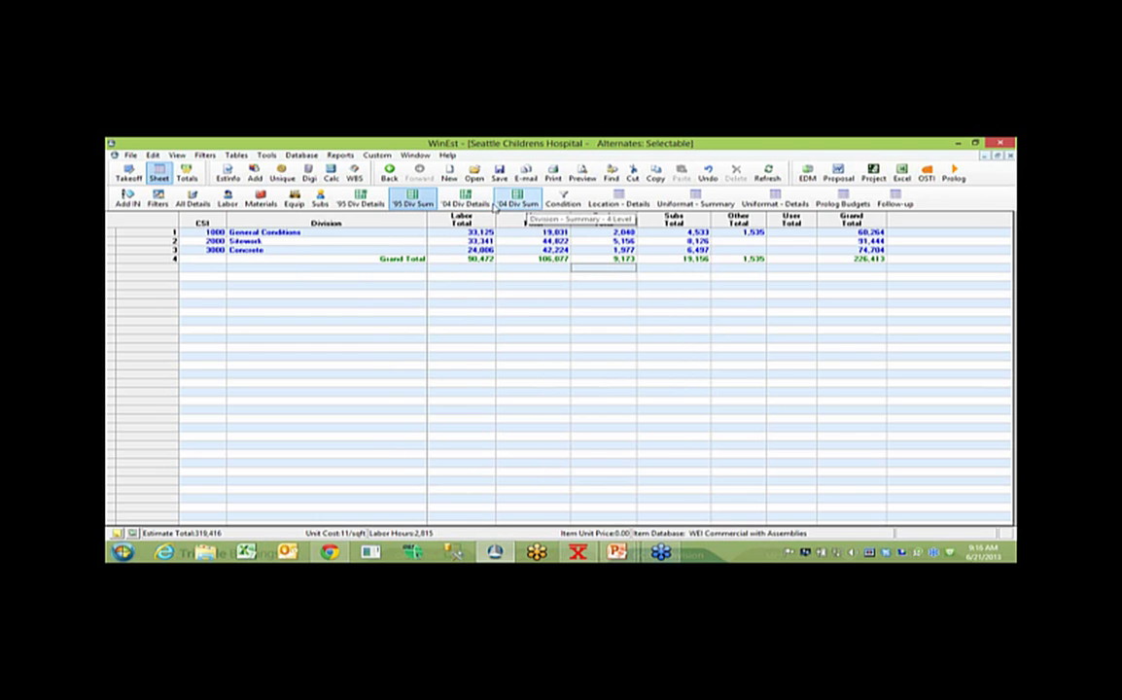
pyautogui.click(482, 205)
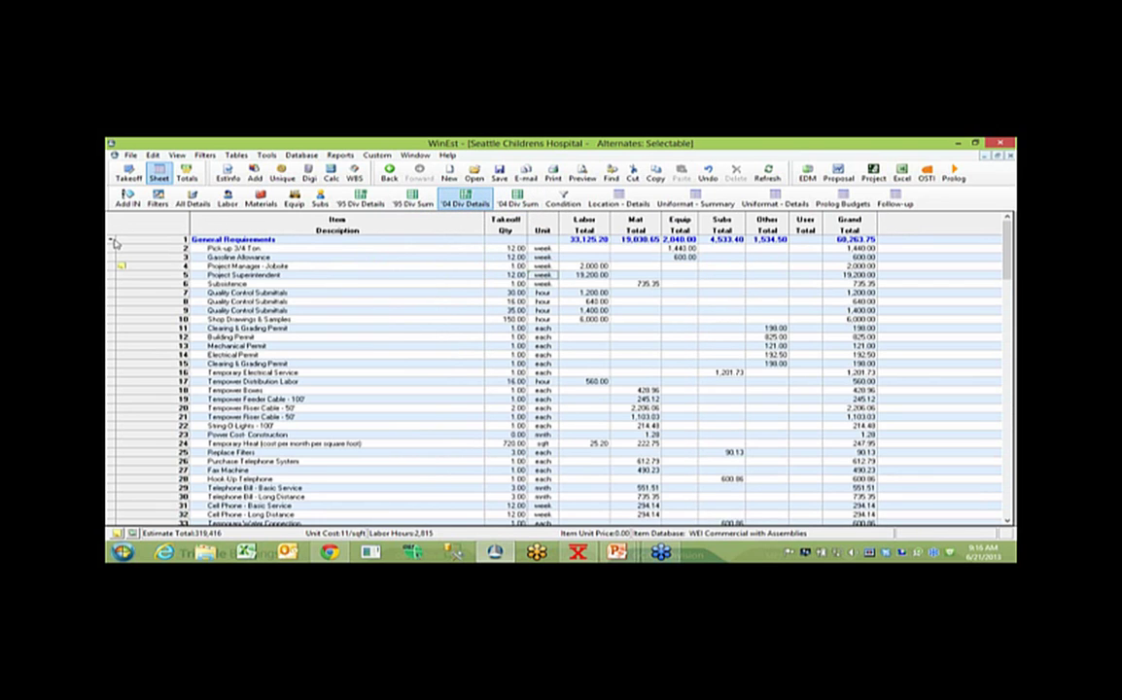
pyautogui.click(112, 241)
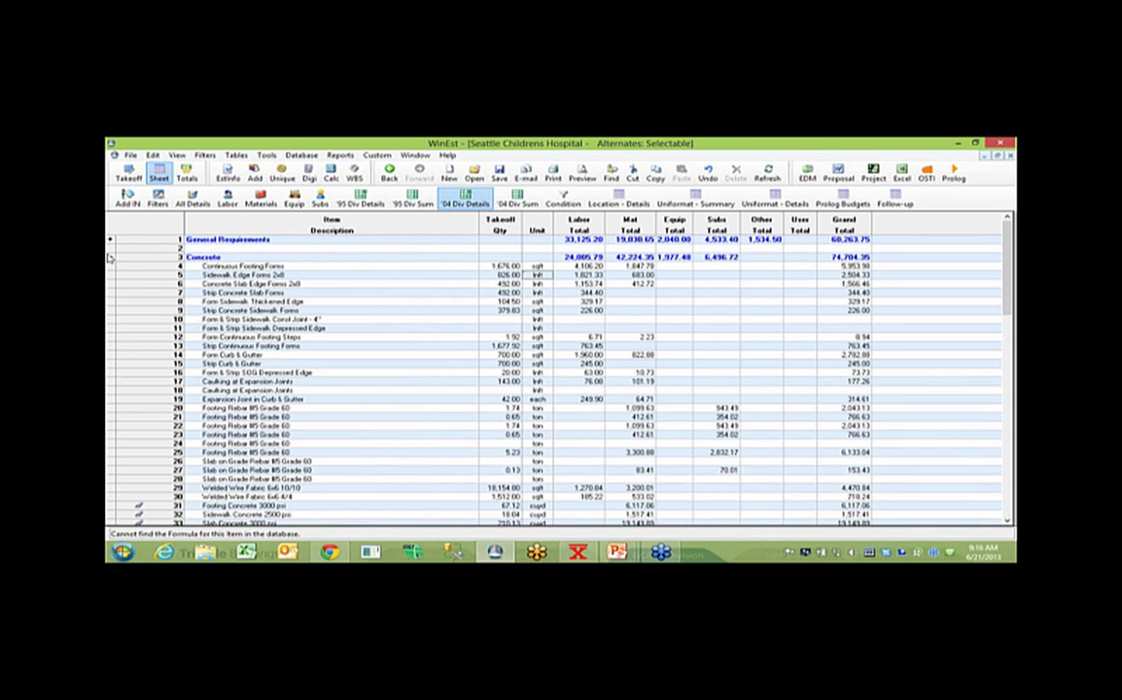
pyautogui.click(110, 258)
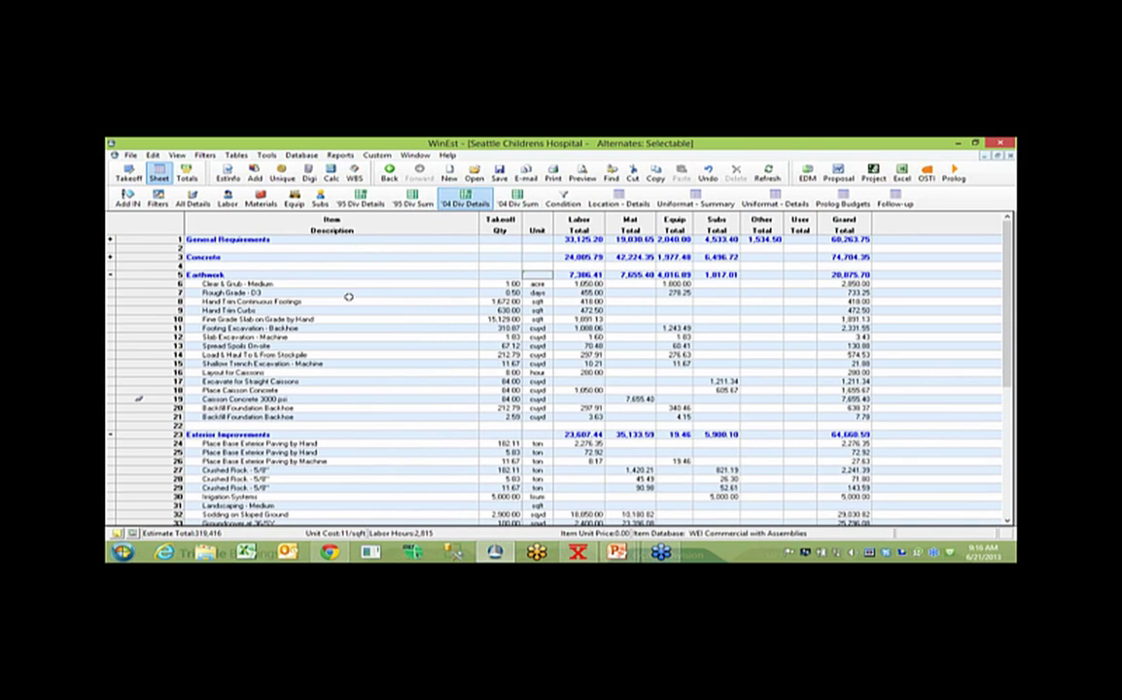
pyautogui.click(111, 275)
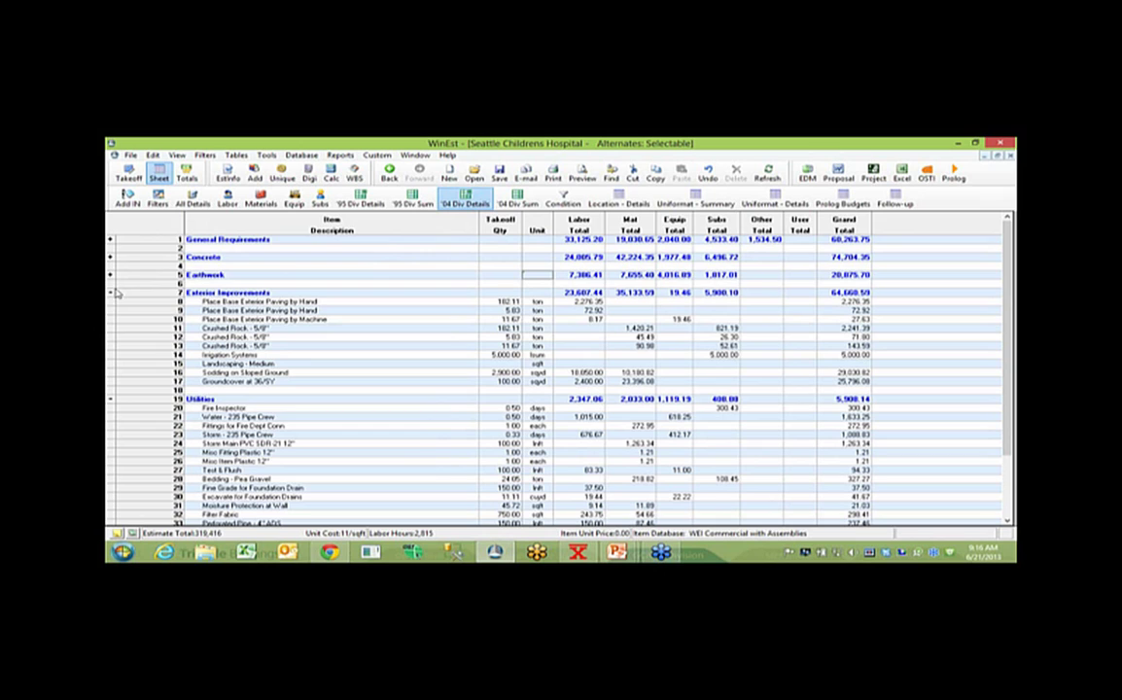
pyautogui.click(111, 274)
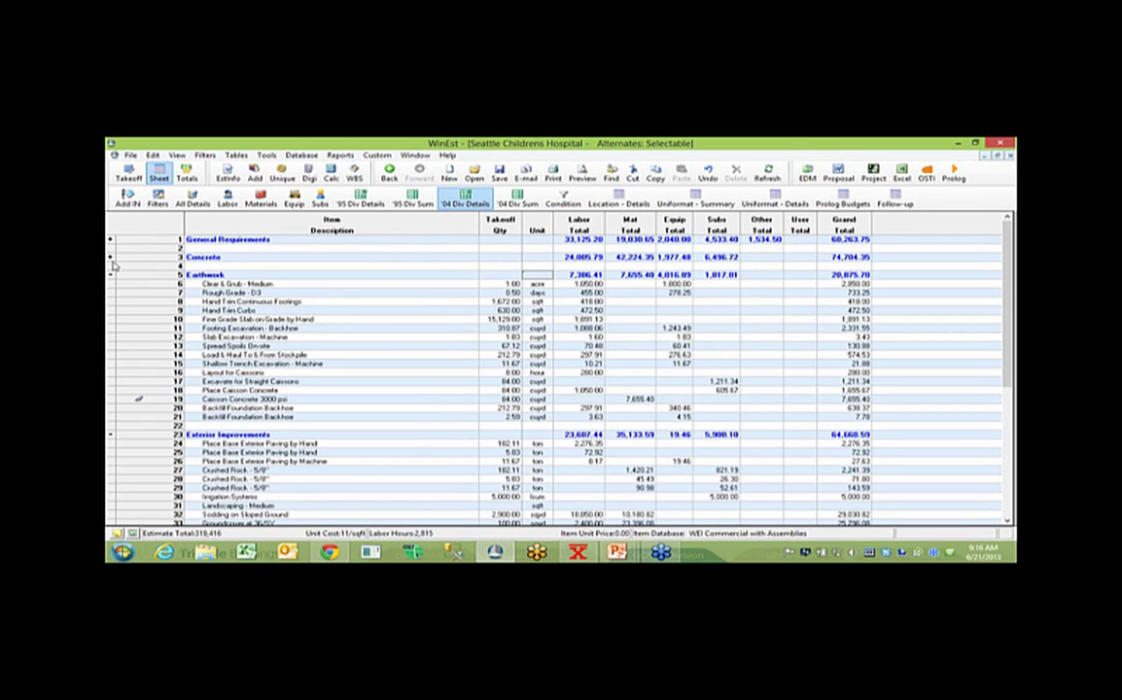
pyautogui.click(111, 258)
pyautogui.click(110, 240)
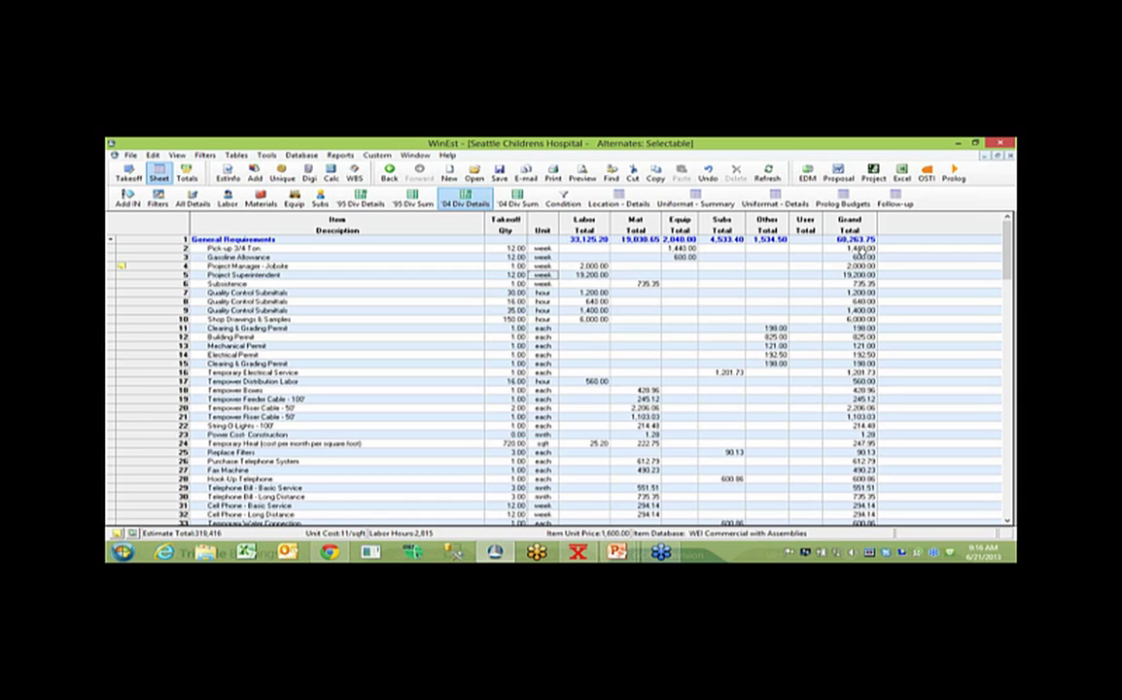
# Step: Check the Prolog Budgets totals, then open All Details and select the first item's Division cell
pyautogui.click(842, 201)
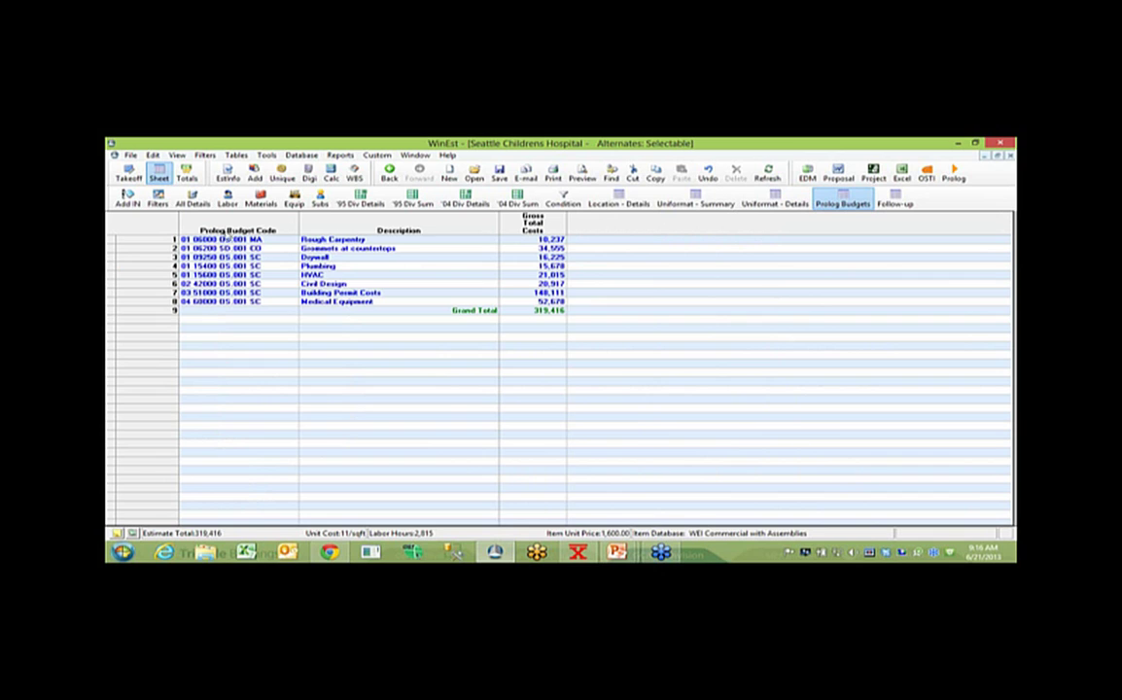
pyautogui.click(194, 202)
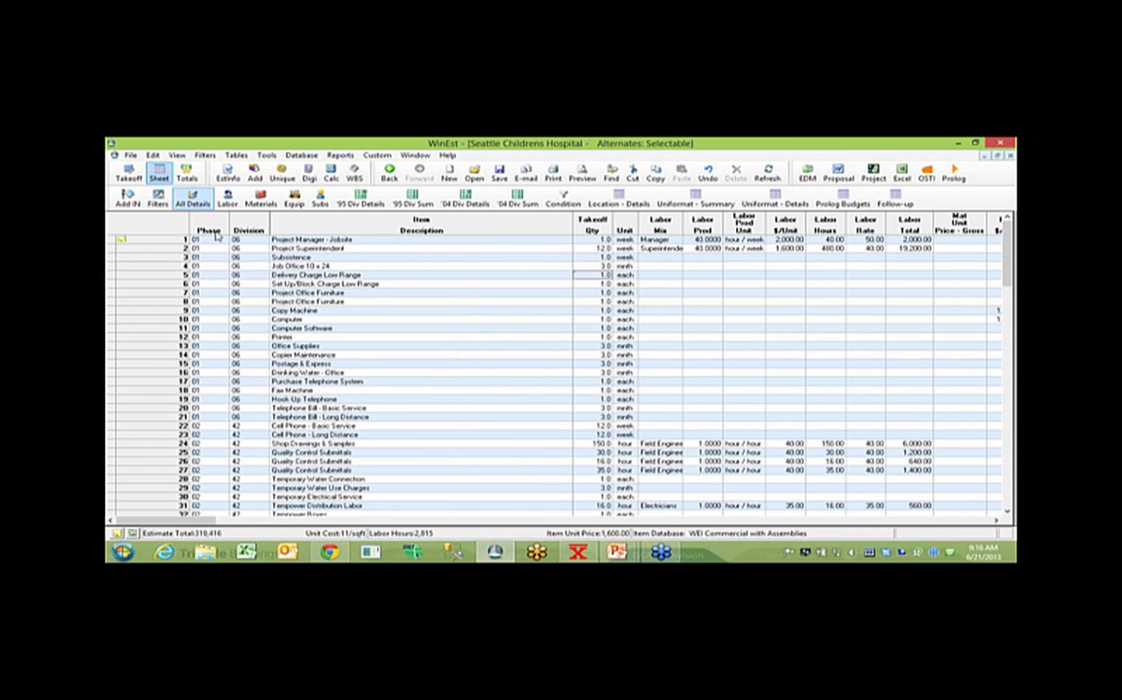
pyautogui.click(234, 240)
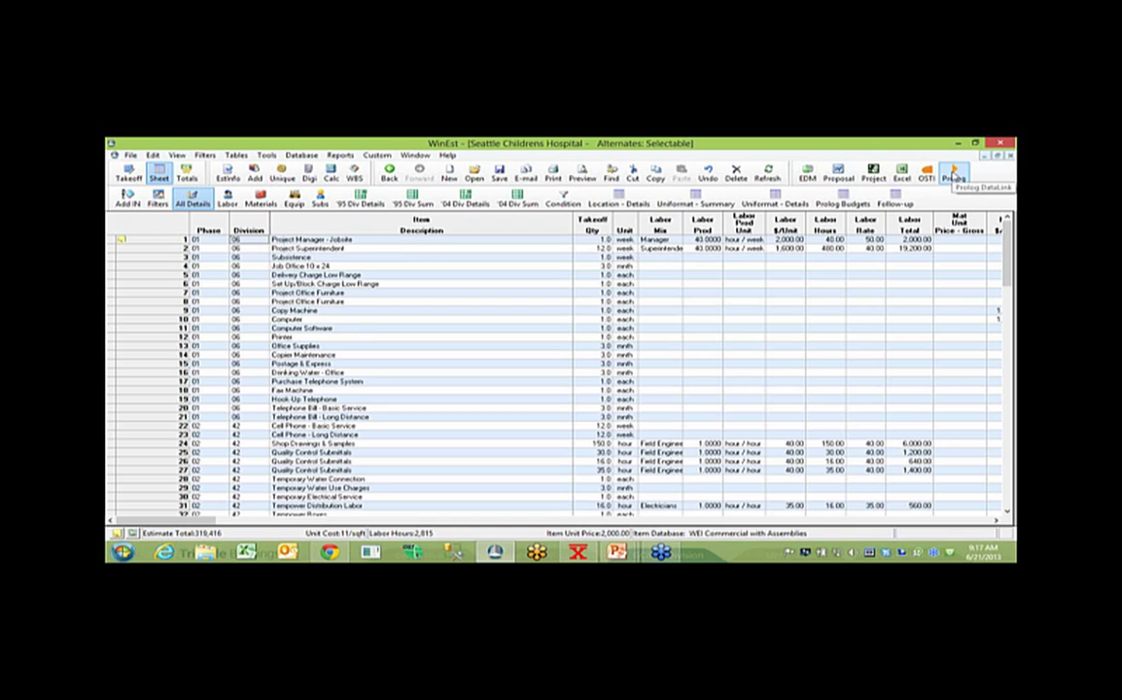
pyautogui.click(954, 175)
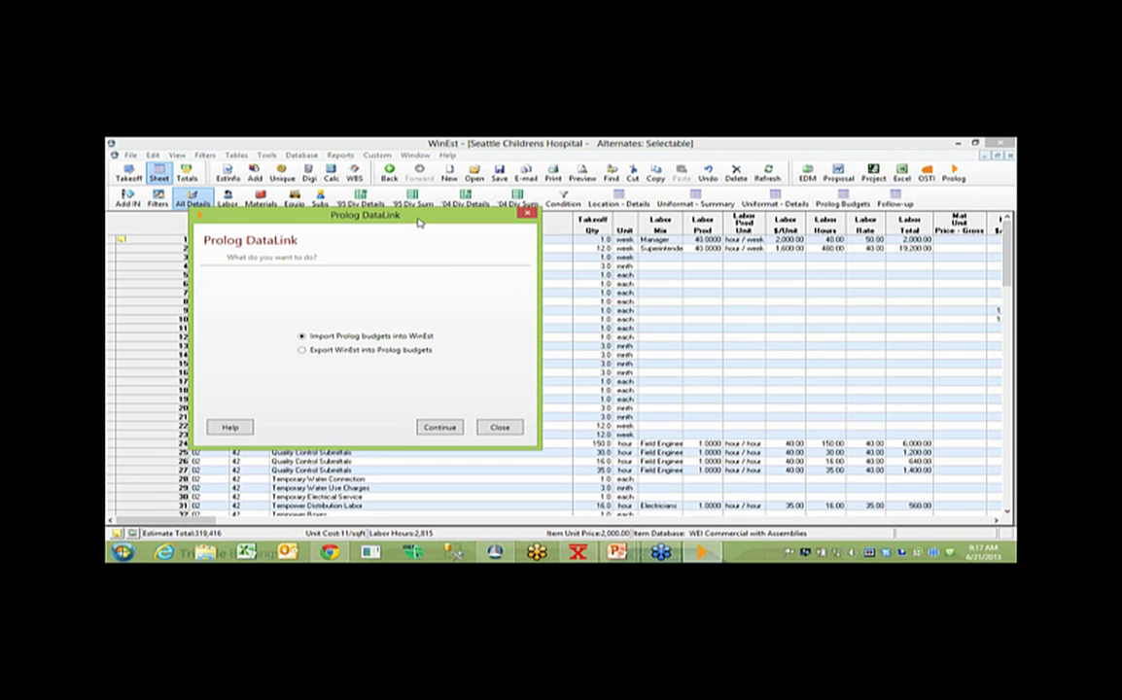
pyautogui.moveTo(419, 221); pyautogui.dragTo(424, 207)
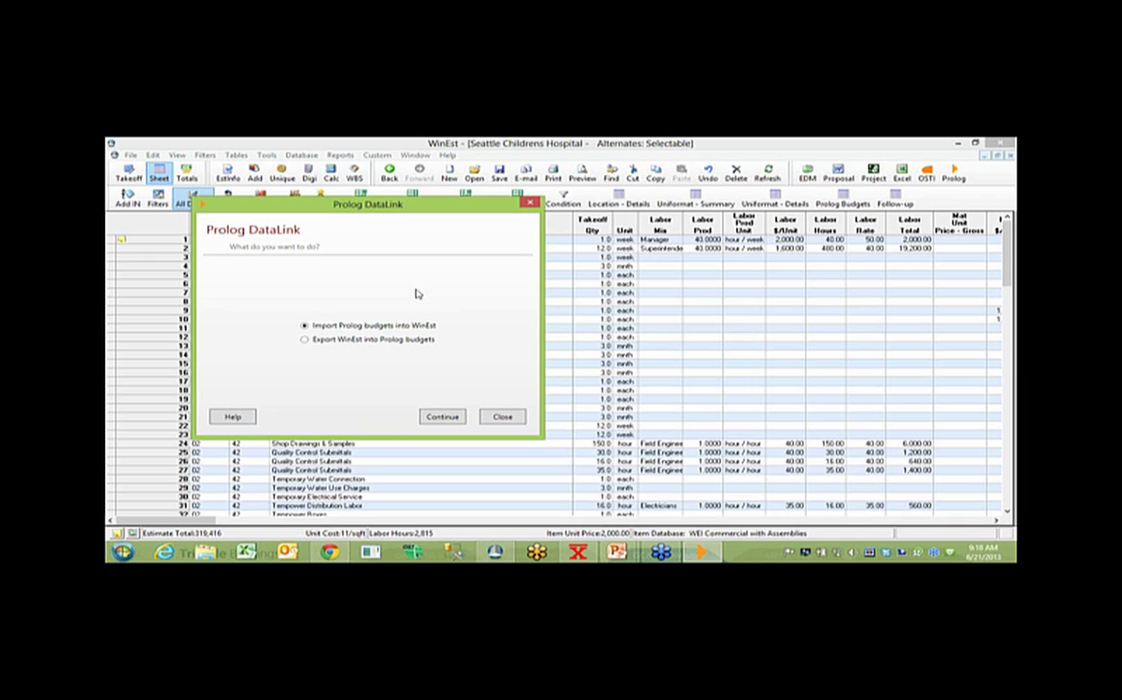
pyautogui.click(443, 418)
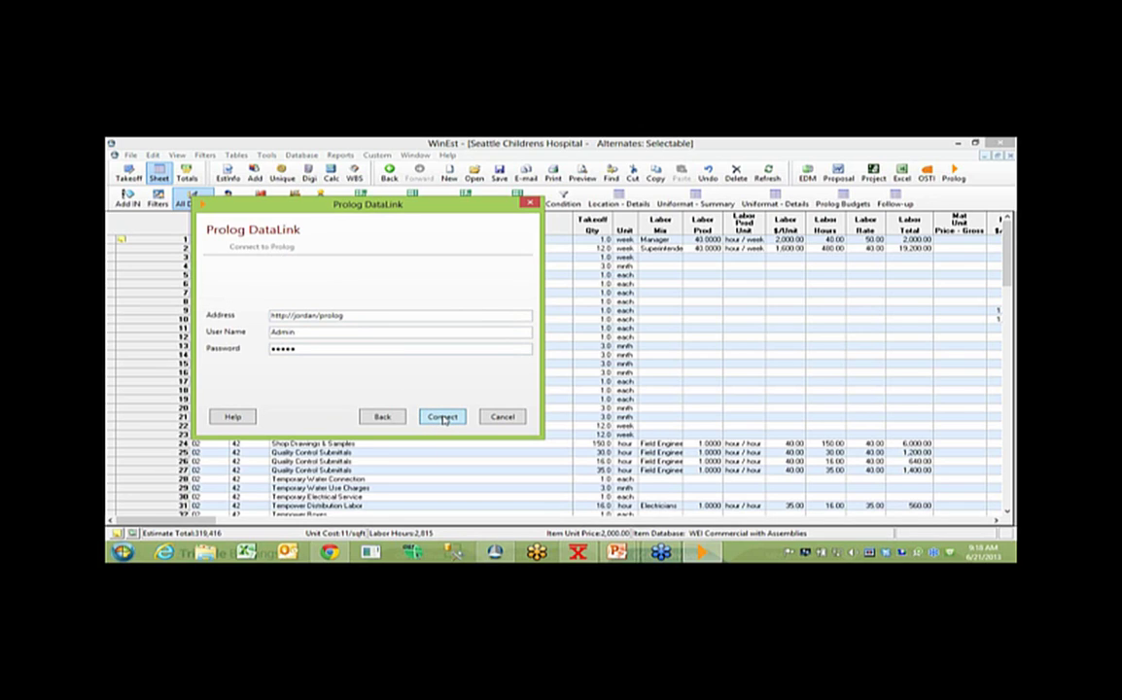
pyautogui.click(445, 417)
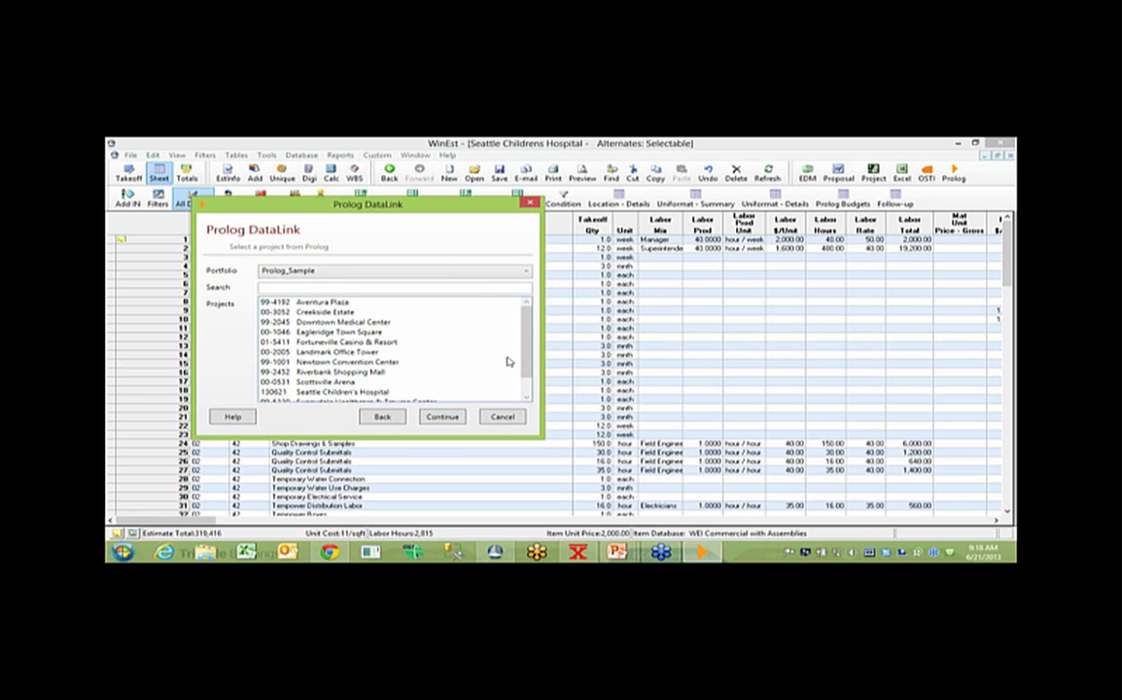
pyautogui.click(503, 418)
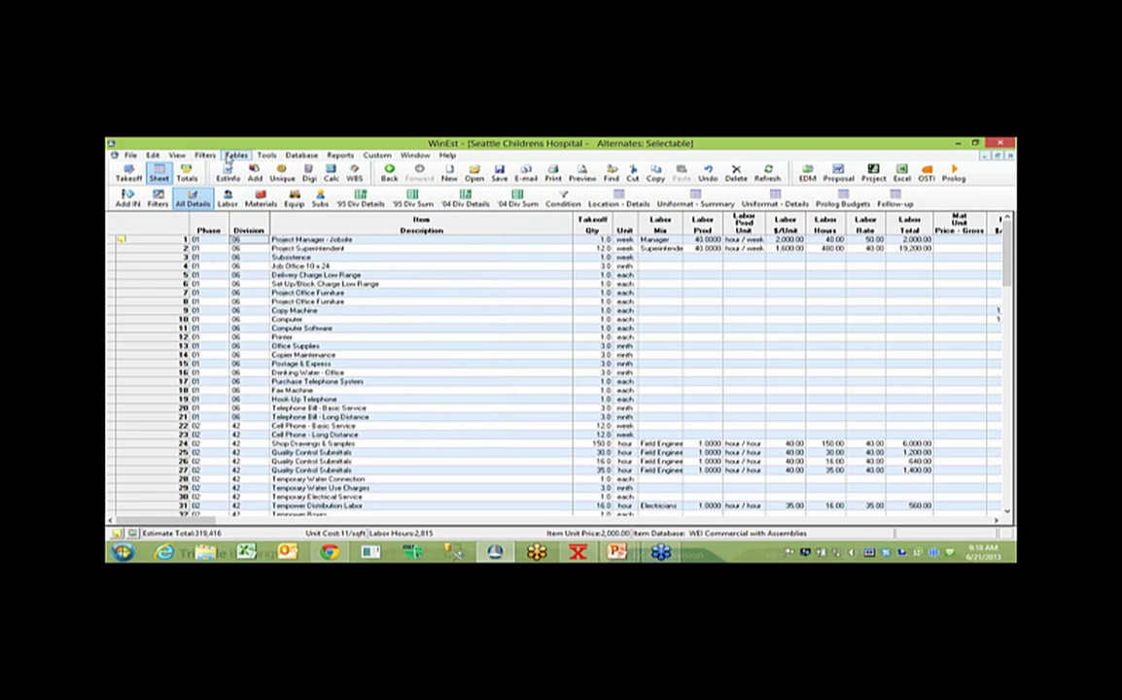
# Step: Review the PL Phase work breakdown codes, then switch to the Takeoff view
pyautogui.click(230, 157)
pyautogui.click(277, 169)
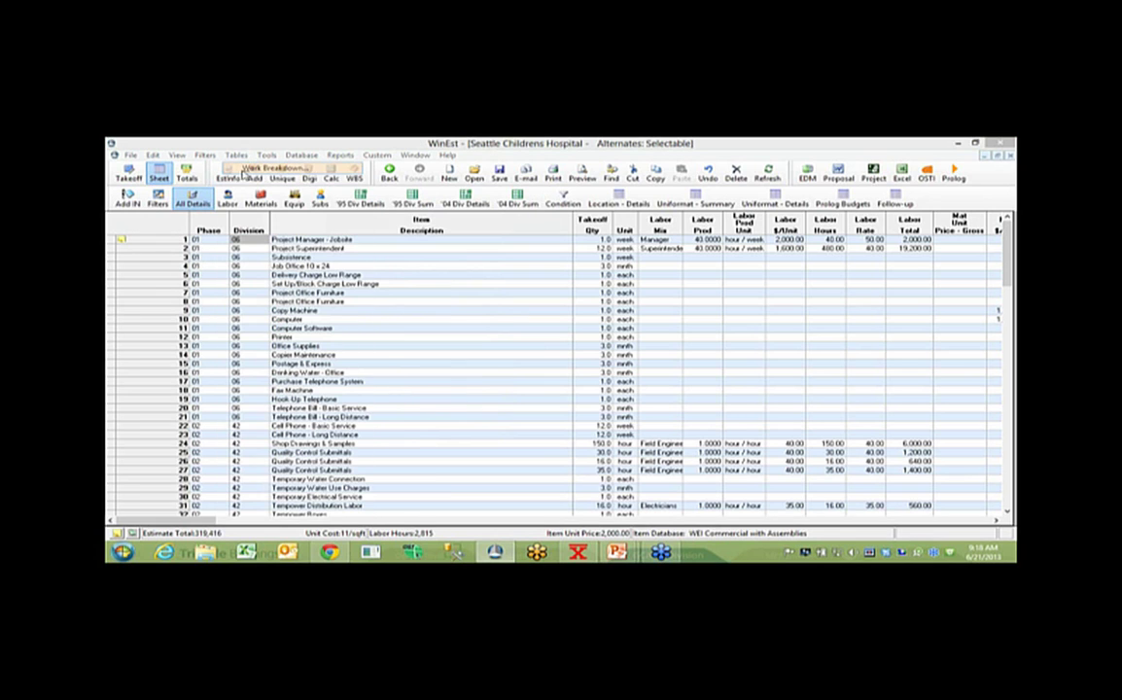
pyautogui.click(413, 347)
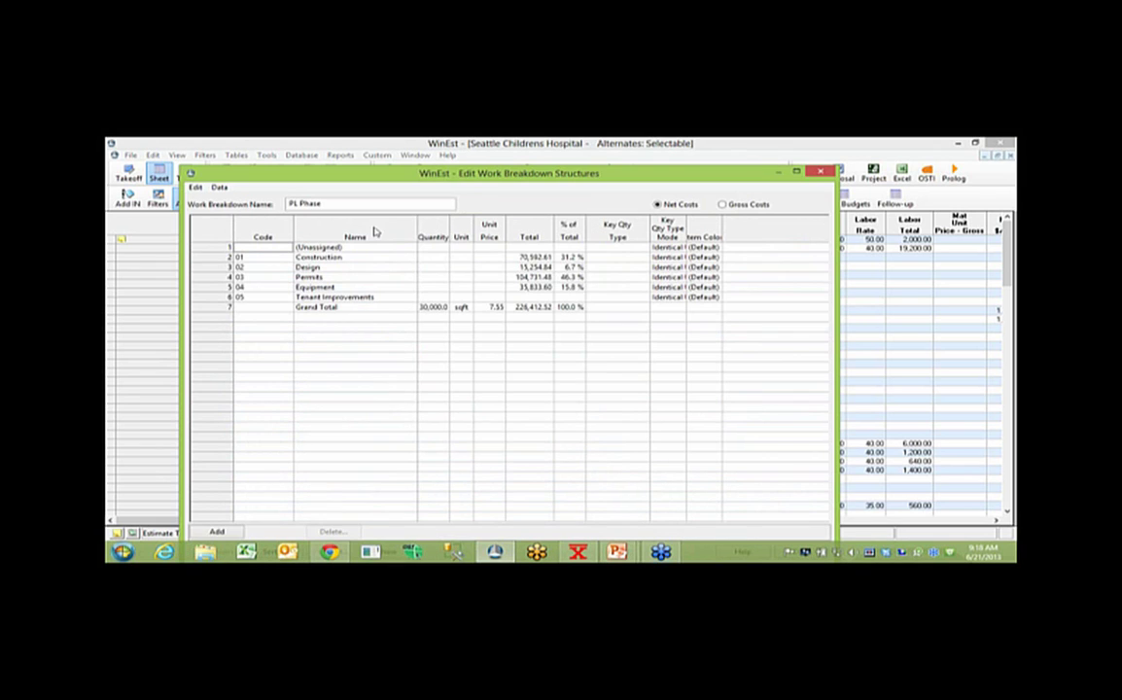
pyautogui.click(821, 173)
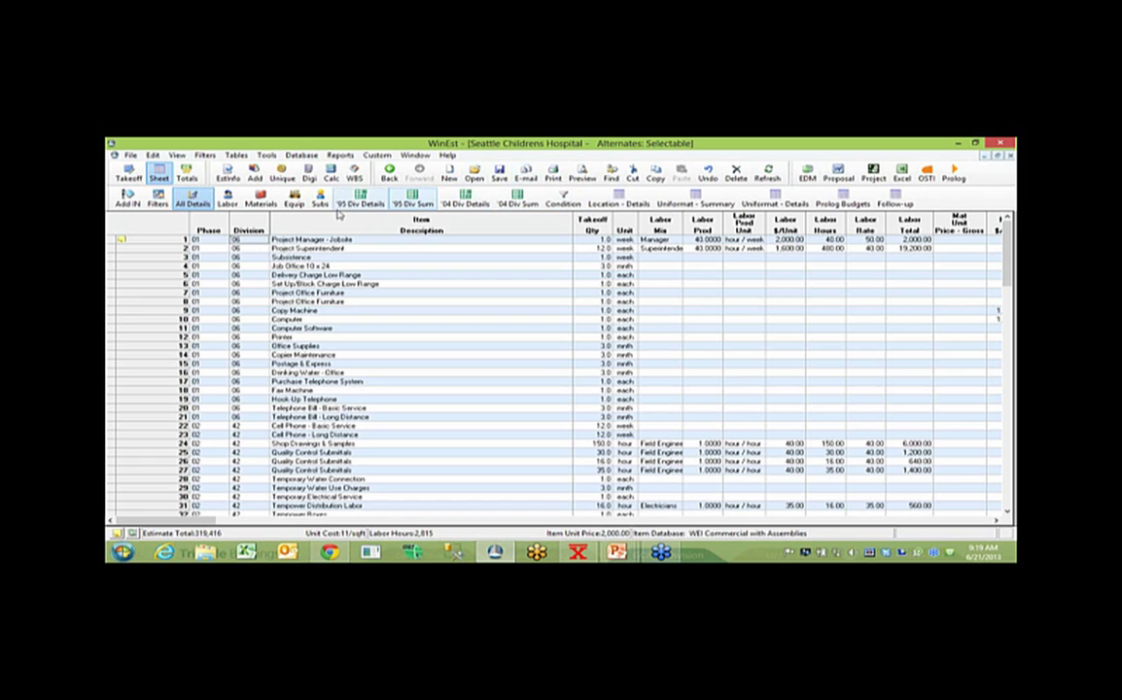
pyautogui.click(130, 173)
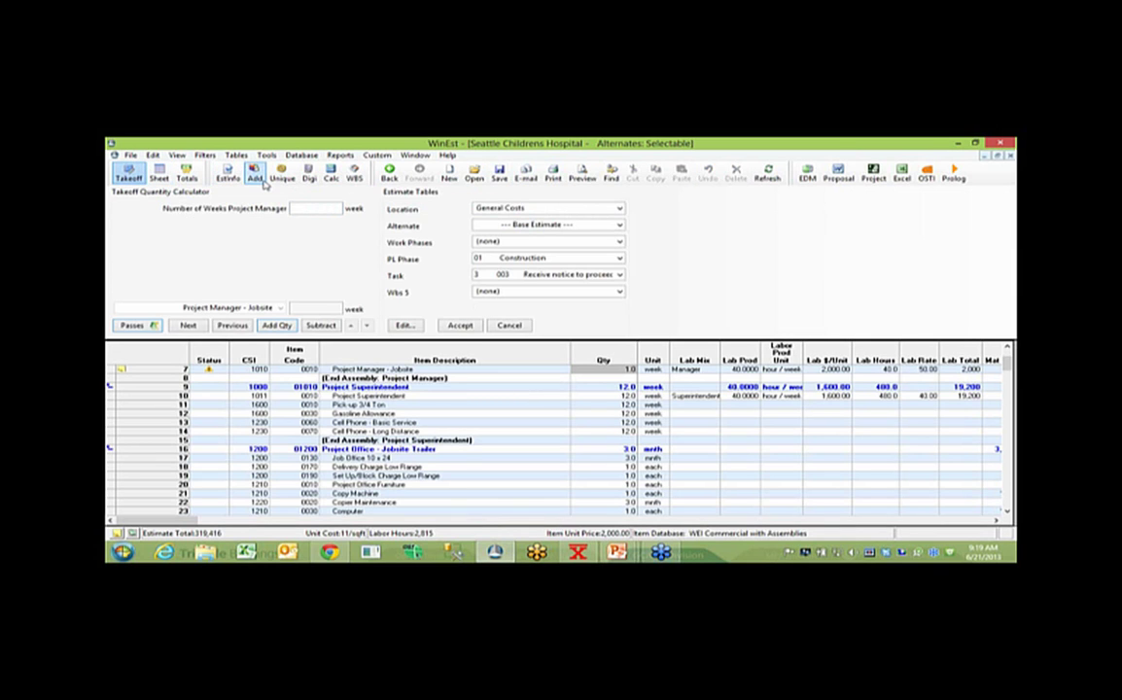
# Step: Inspect PL Budget and PL Phase choices for Slab on Grade (LxW) w/Thickened Edge without adding it
pyautogui.click(263, 184)
pyautogui.click(282, 309)
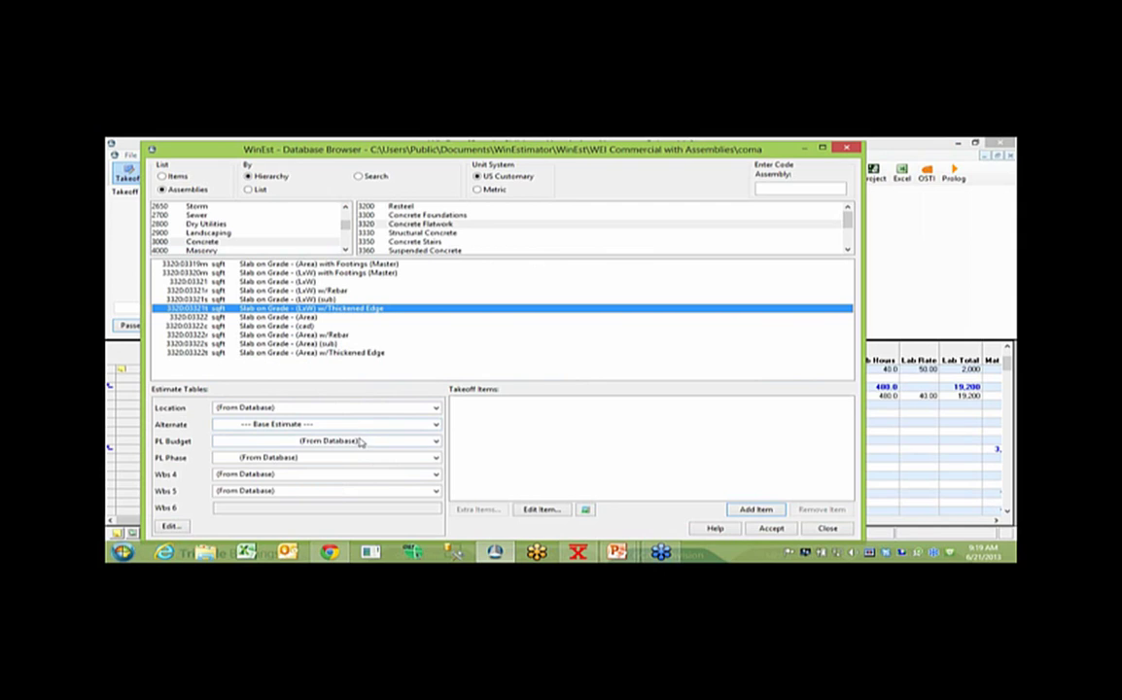
pyautogui.click(435, 442)
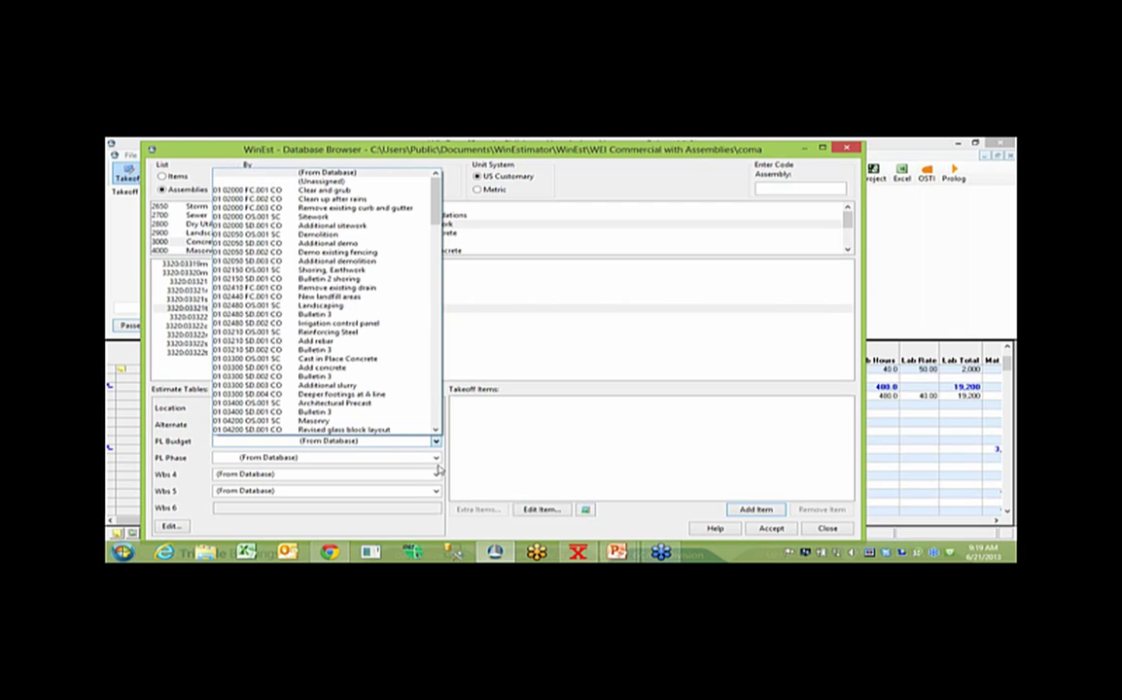
pyautogui.click(437, 458)
pyautogui.click(437, 458)
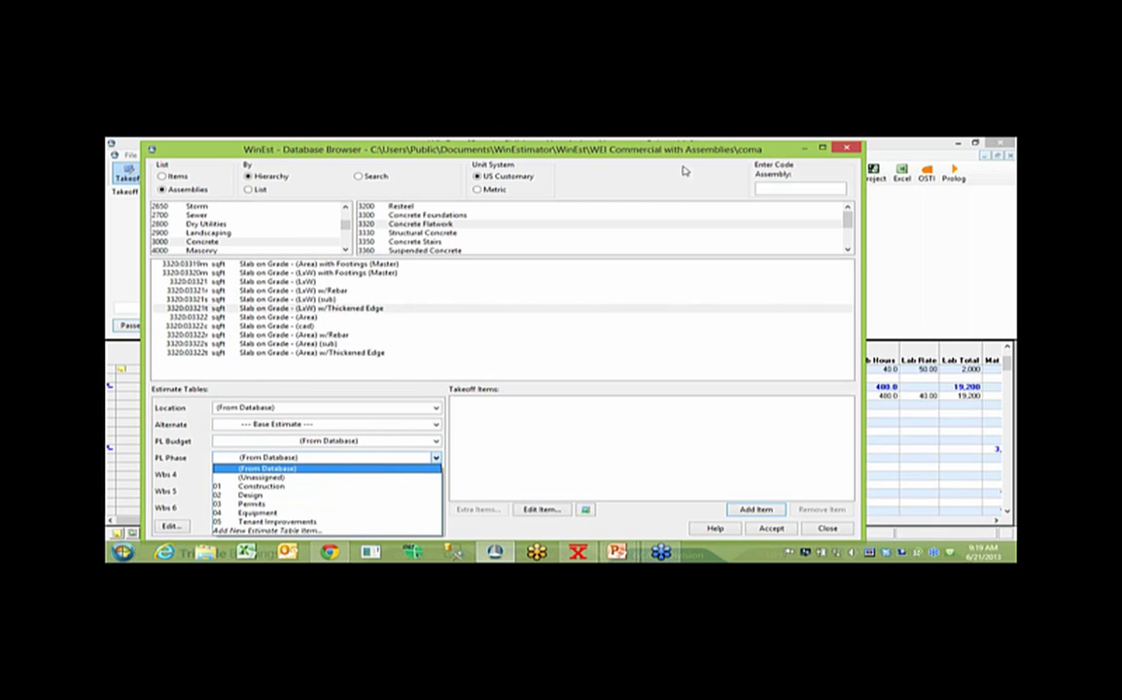
pyautogui.click(744, 151)
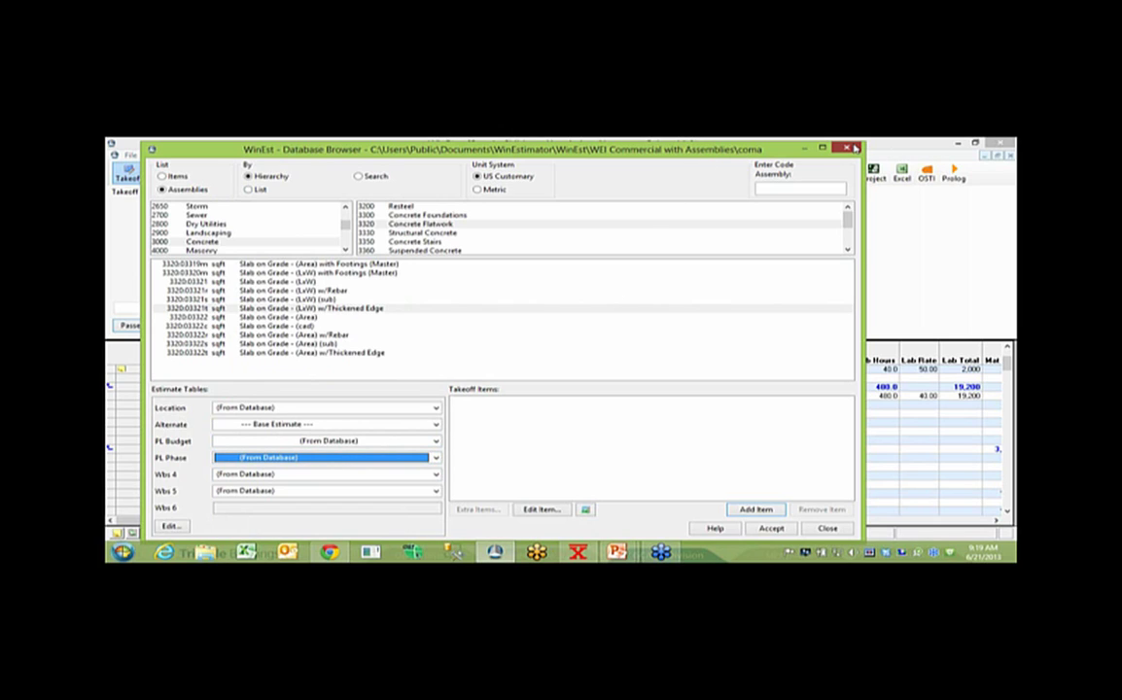
pyautogui.click(854, 148)
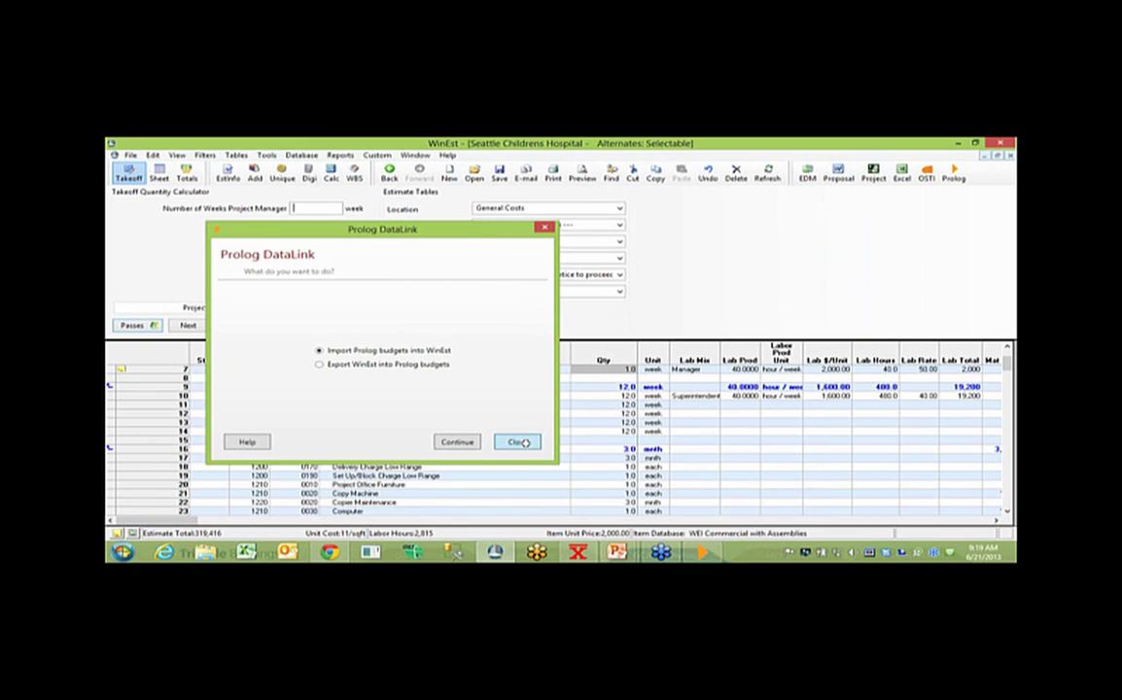
# Step: Dismiss the Prolog DataLink dialog, back to the Project Manager - Jobsite takeoff
pyautogui.click(517, 441)
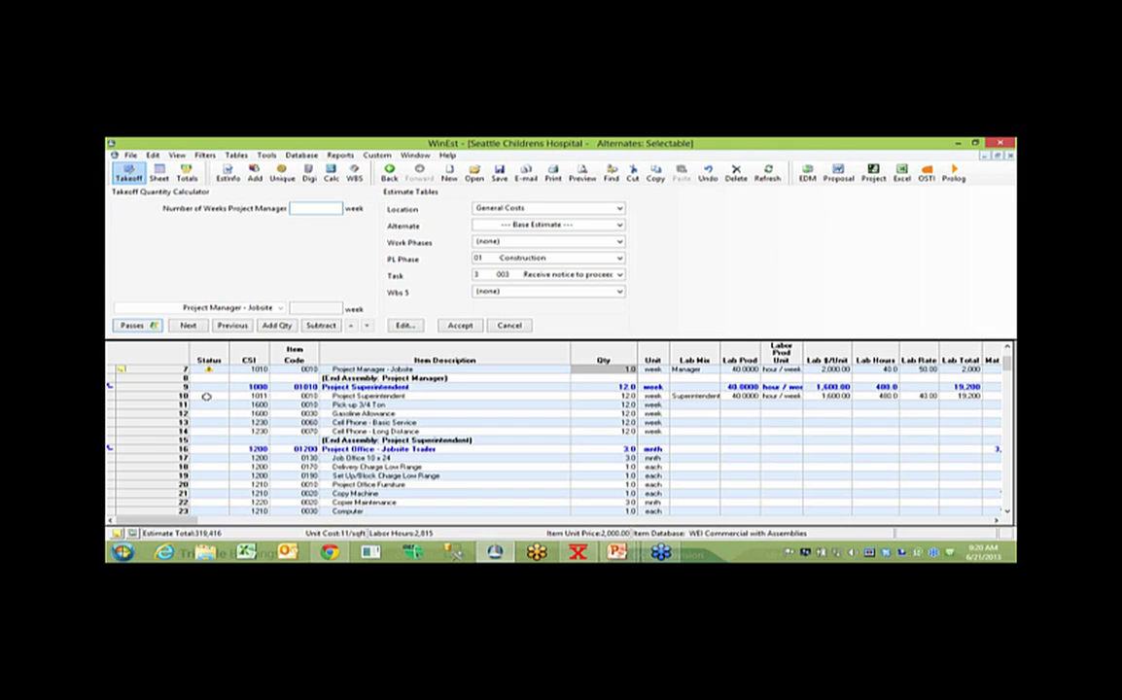
# Step: Flag the Project Superintendent and Copy Machine rows for follow-up, then return to the spreadsheet
pyautogui.click(206, 396)
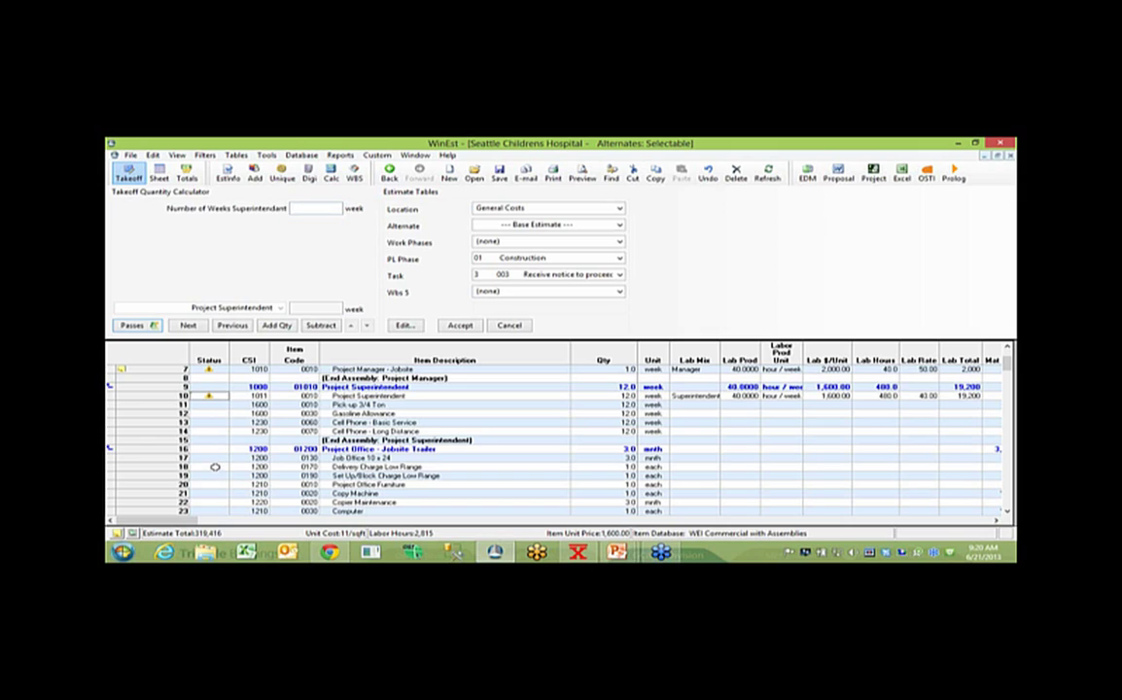
pyautogui.click(215, 467)
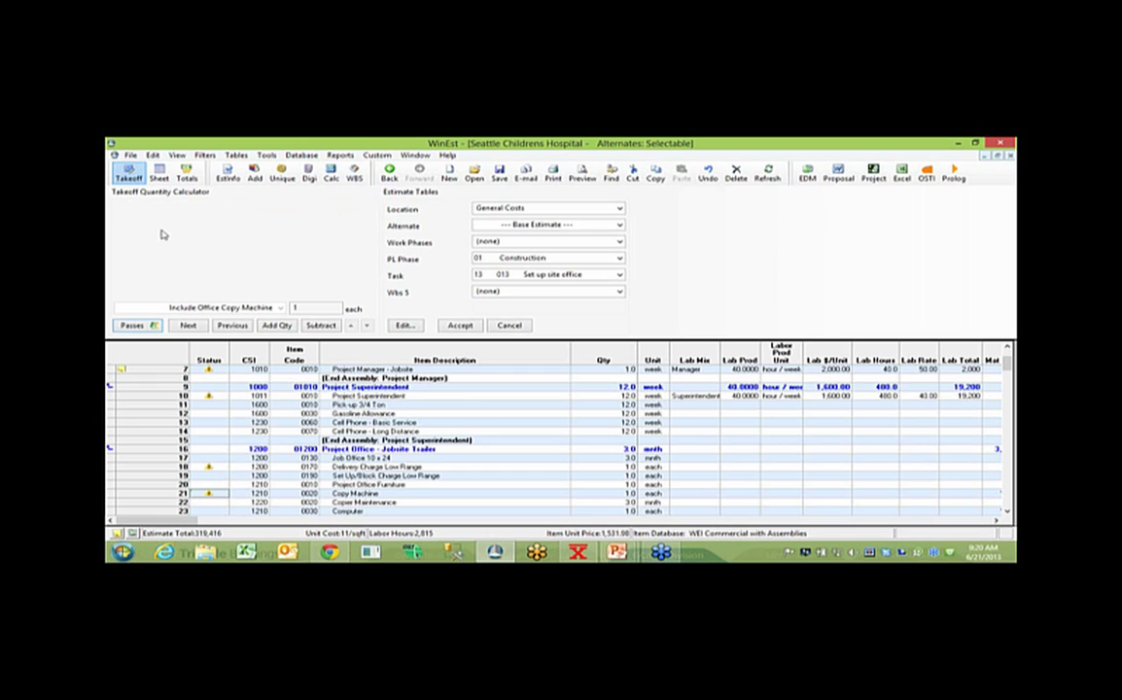
pyautogui.click(158, 175)
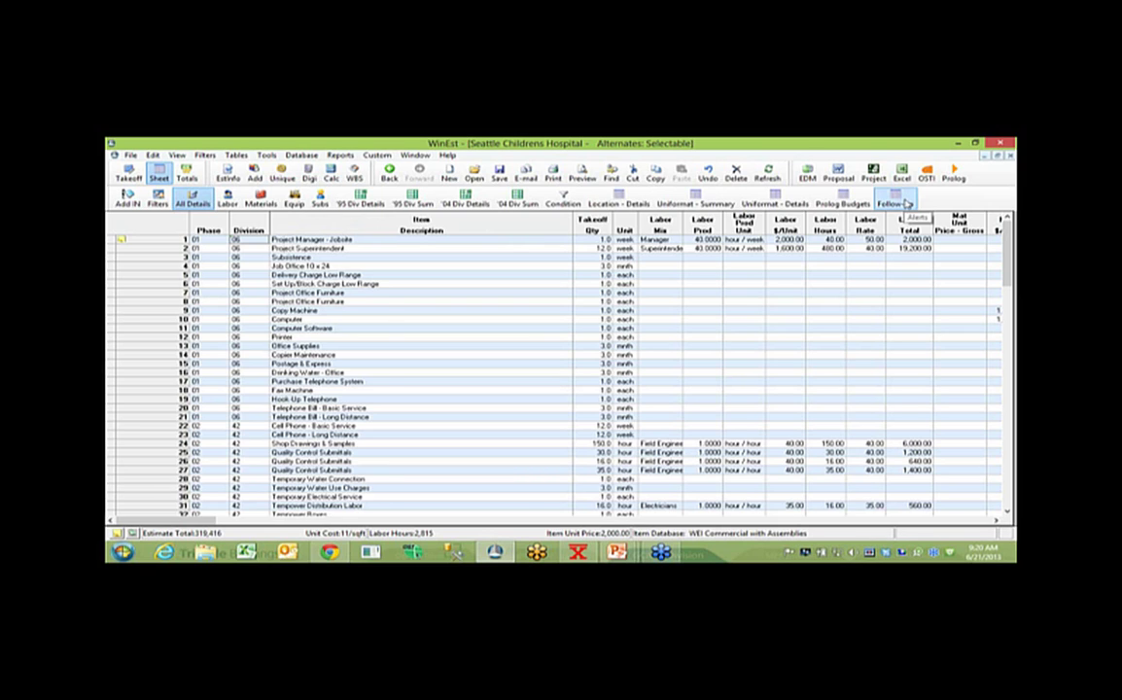
# Step: Filter the sheet to follow-up items, then switch to the '04 Div Details layout
pyautogui.click(907, 202)
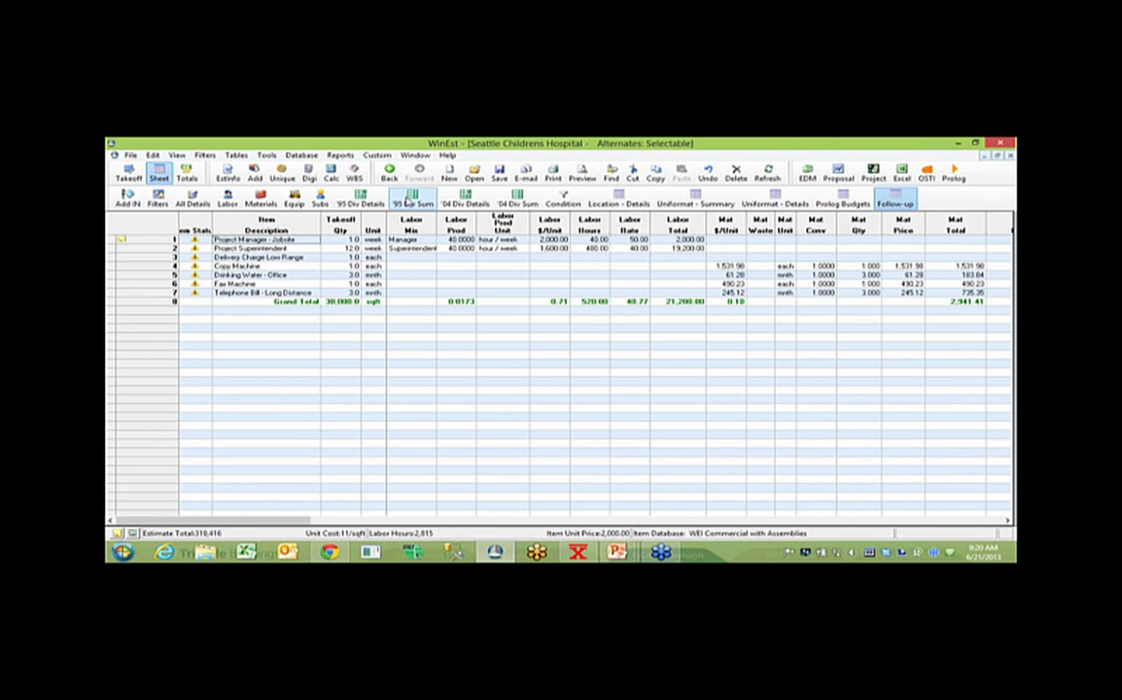
pyautogui.click(467, 201)
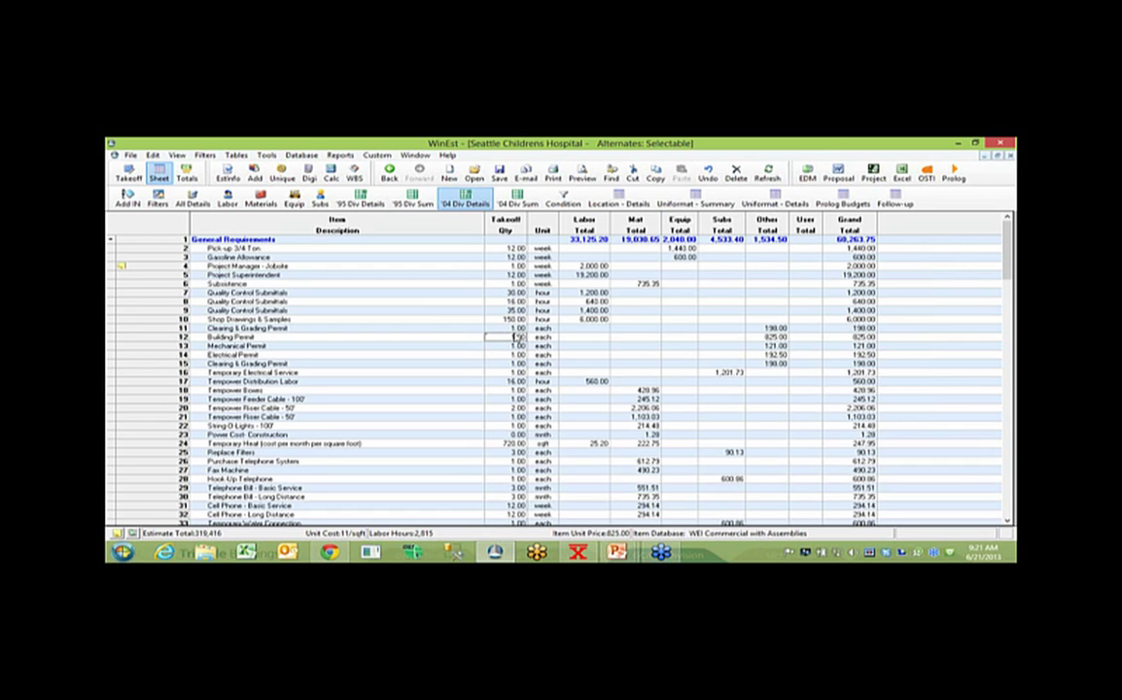
pyautogui.doubleClick(516, 336)
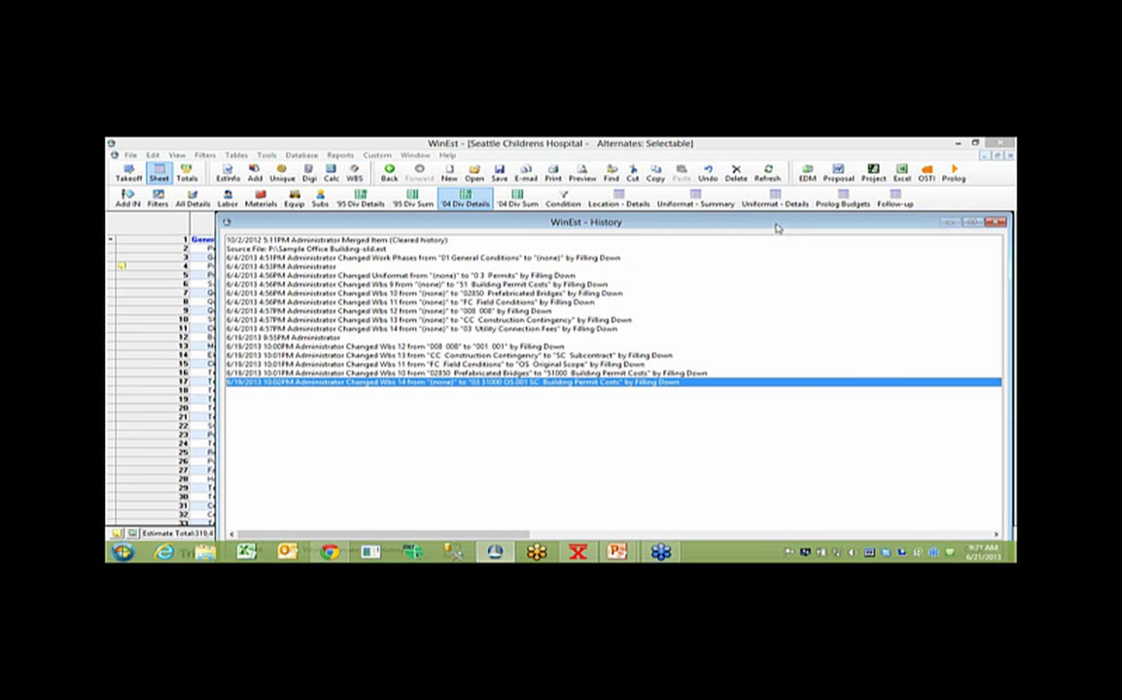
pyautogui.moveTo(753, 226); pyautogui.dragTo(699, 224)
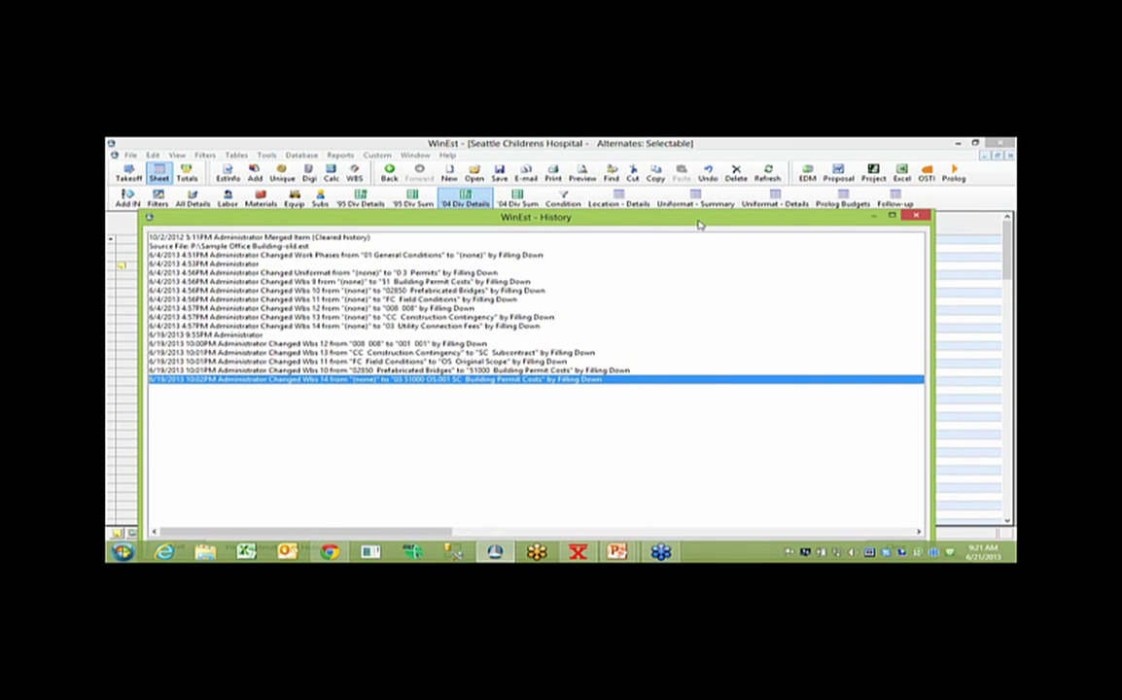
pyautogui.press('Escape')
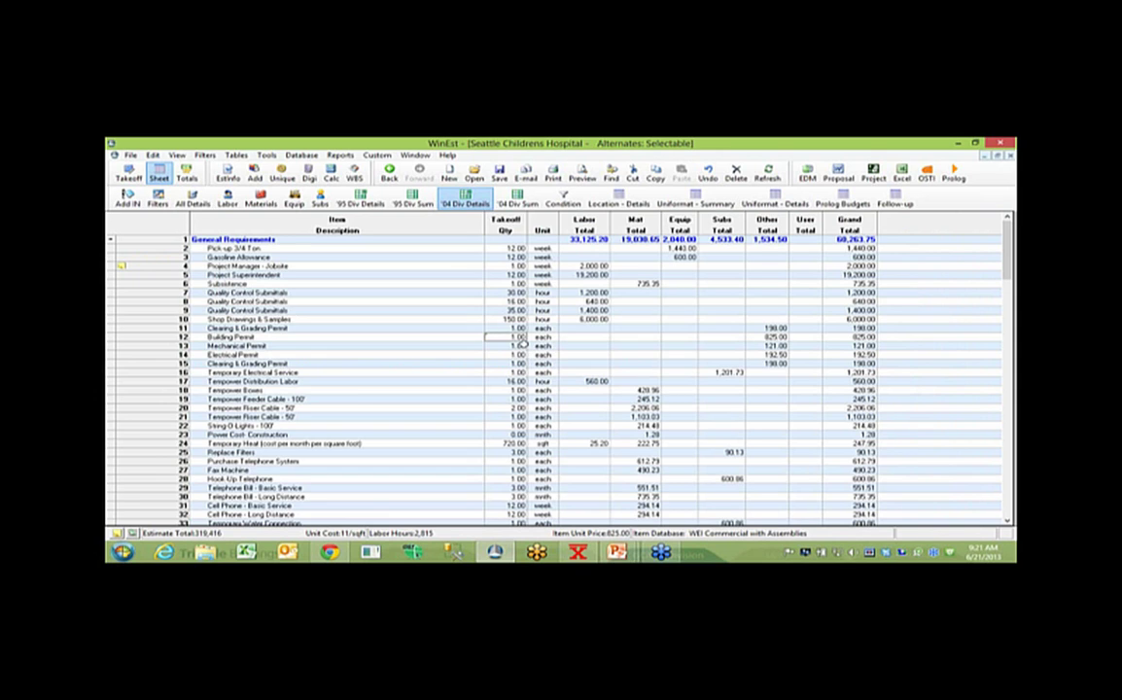
# Step: Switch to the '04 Div Sum sheet, showing five divisions totalling 226,413
pyautogui.click(515, 202)
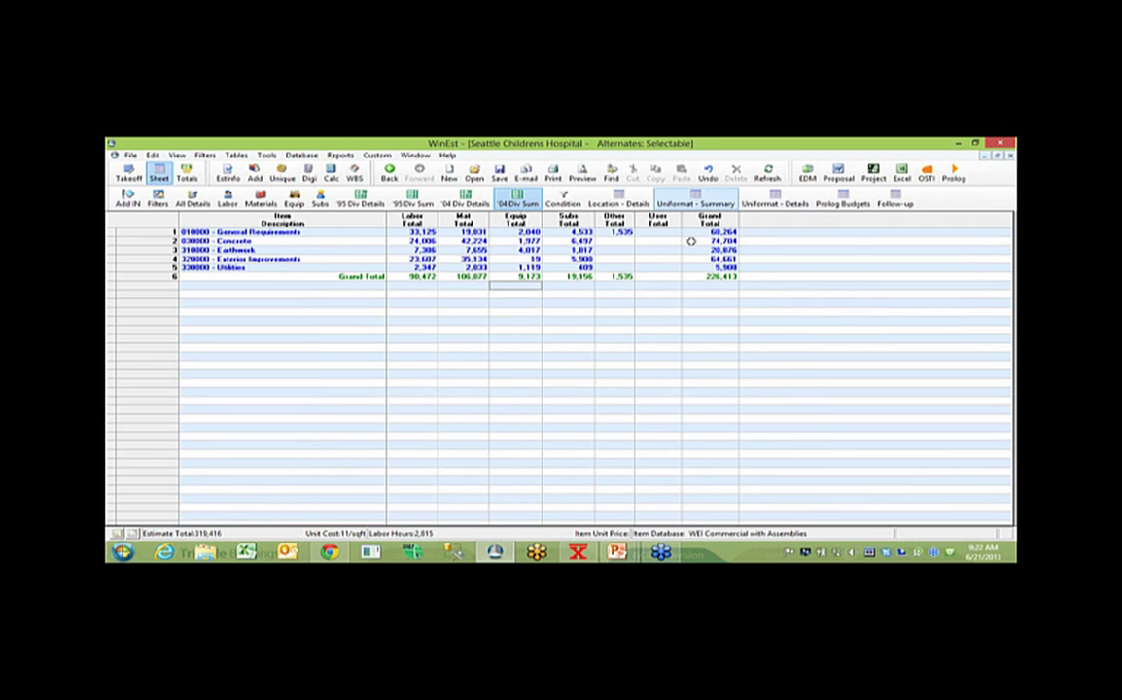
# Step: Export the division summary to Excel workbook ~tpl16f1, review it, and close Excel
pyautogui.click(902, 176)
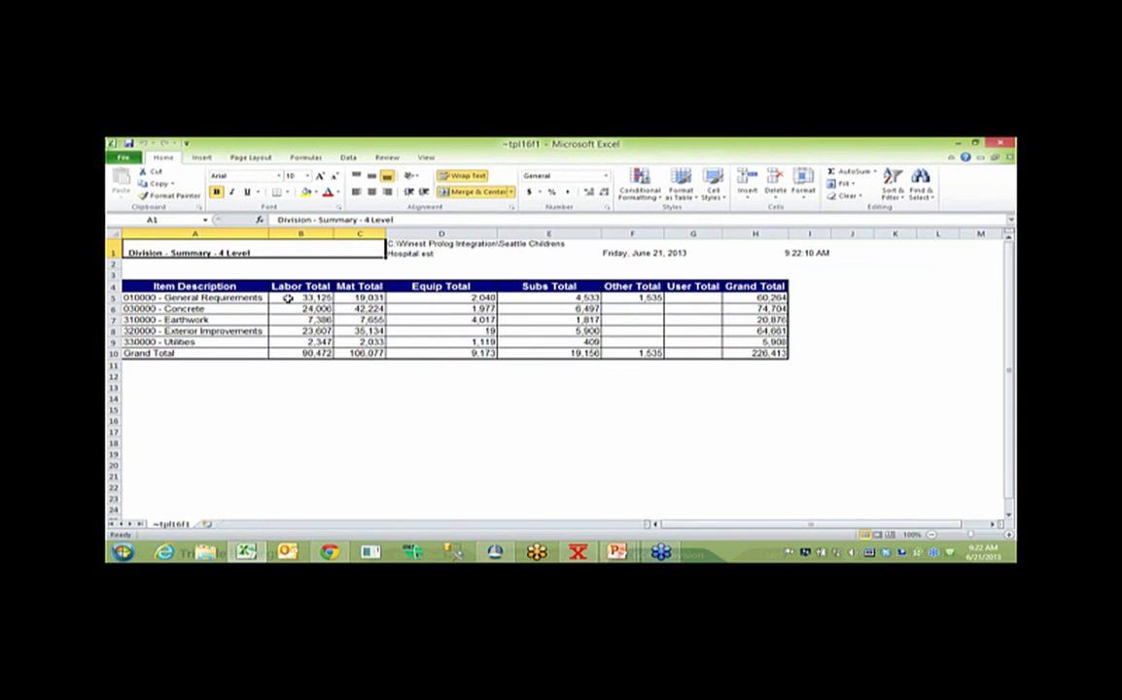
pyautogui.click(1002, 144)
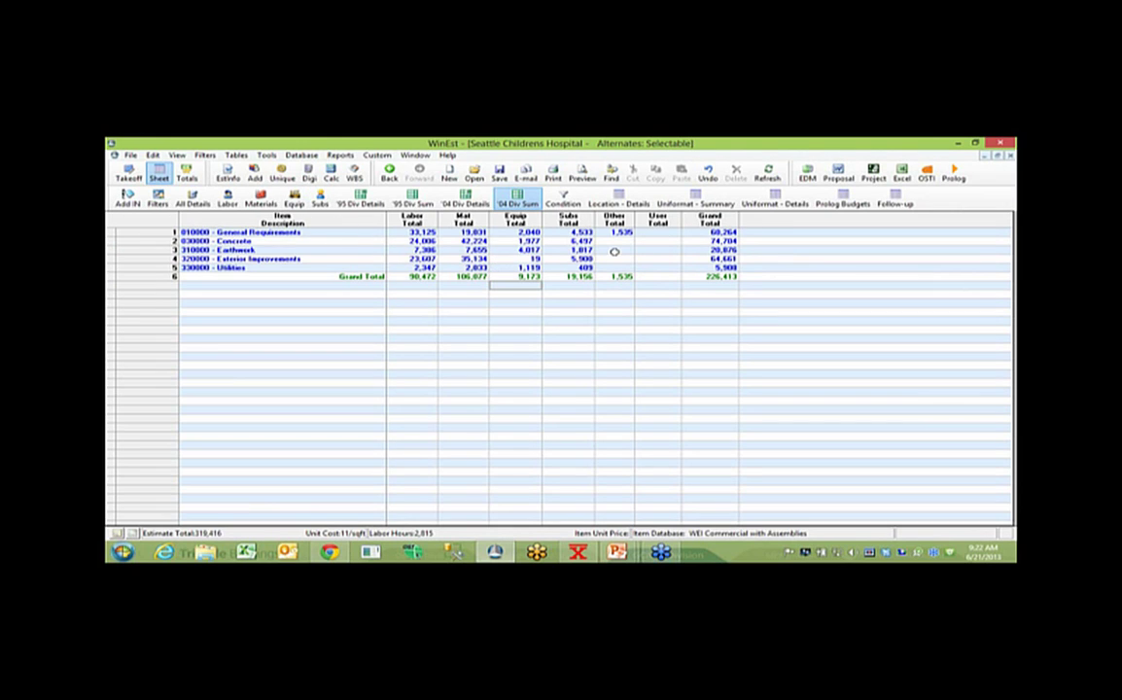
# Step: Show the Totals page and review Net Costs 226,412.52, Misc Supplies, Materials Markup and Overhead
pyautogui.click(699, 276)
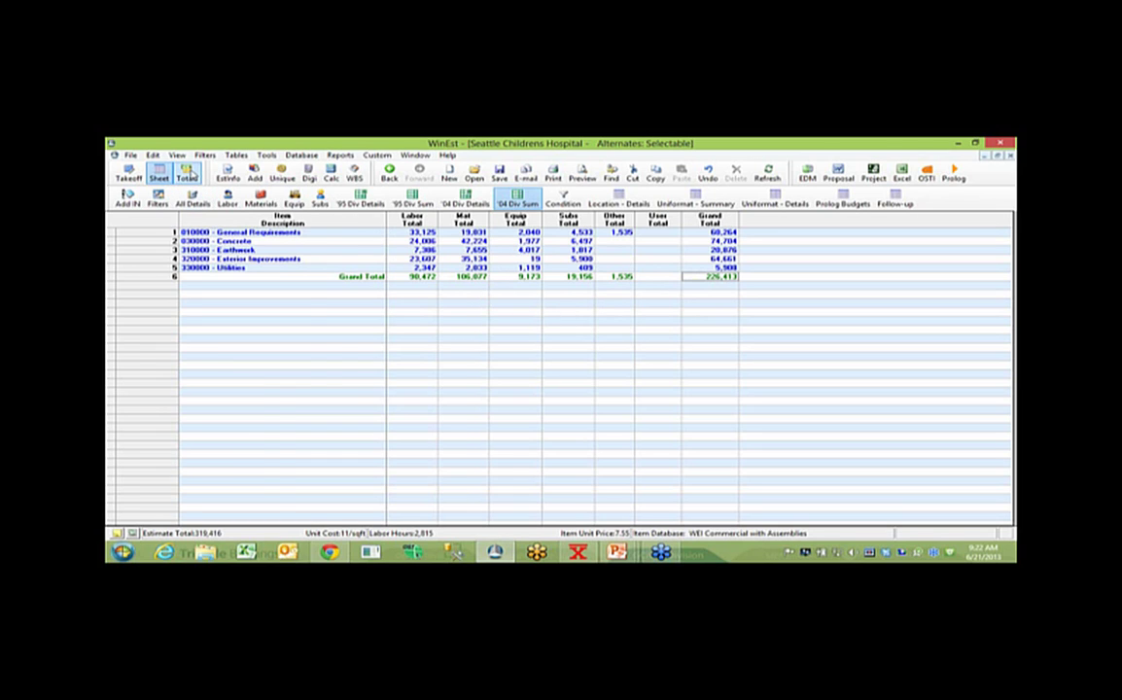
pyautogui.click(187, 174)
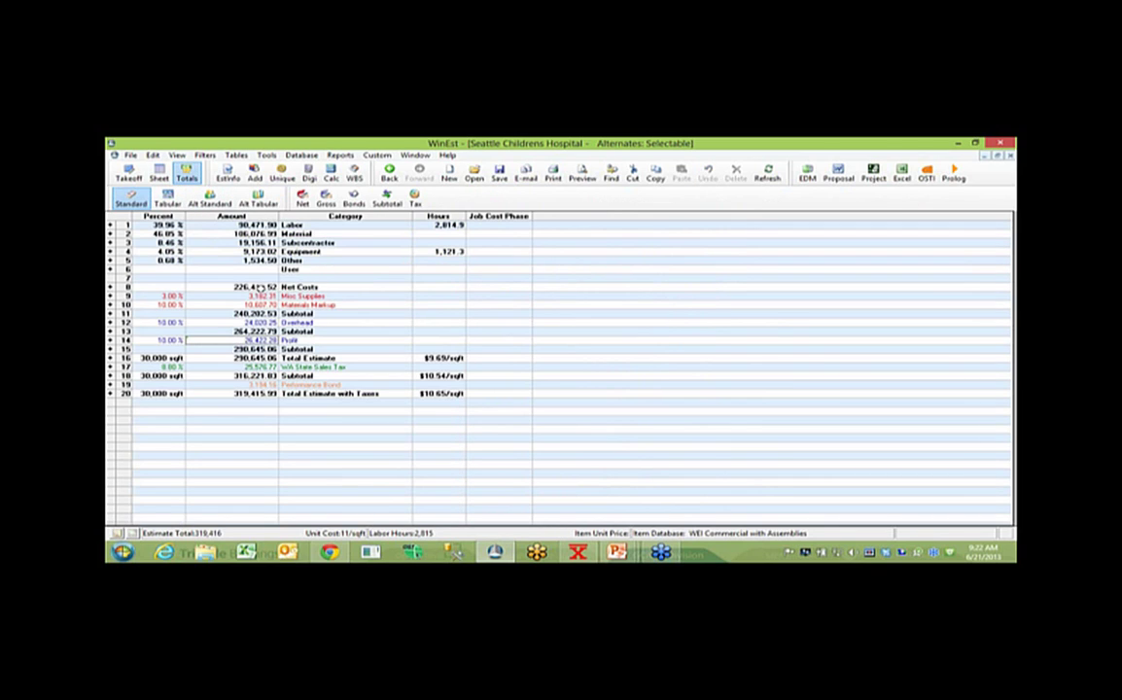
pyautogui.click(260, 288)
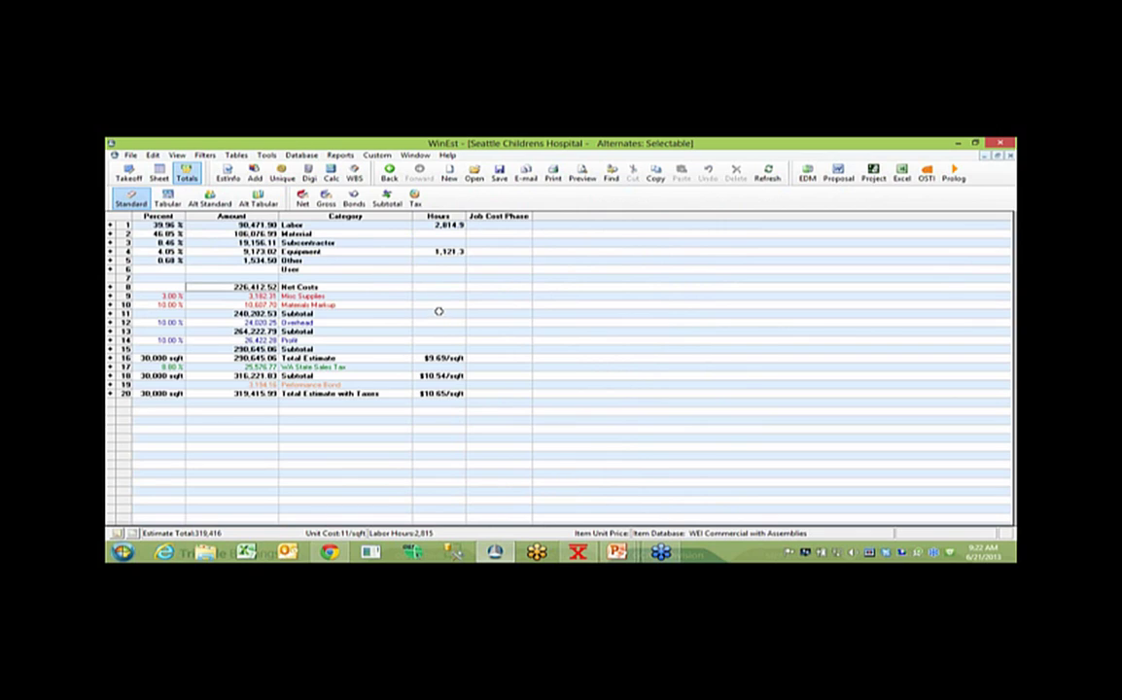
pyautogui.click(271, 300)
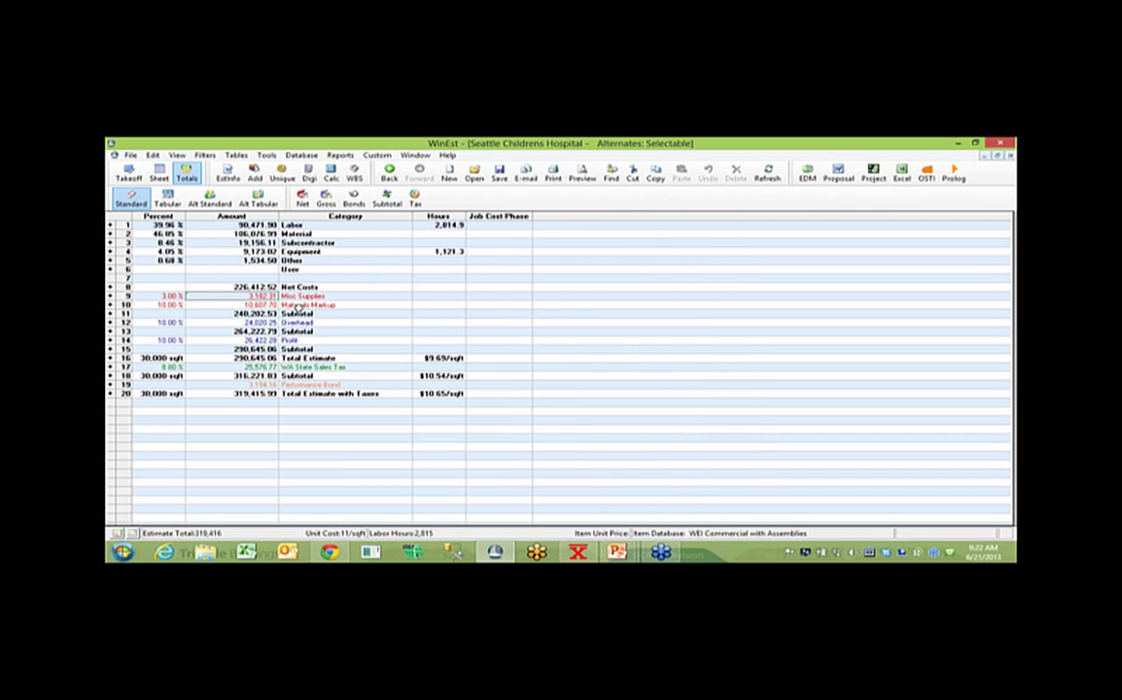
pyautogui.click(268, 305)
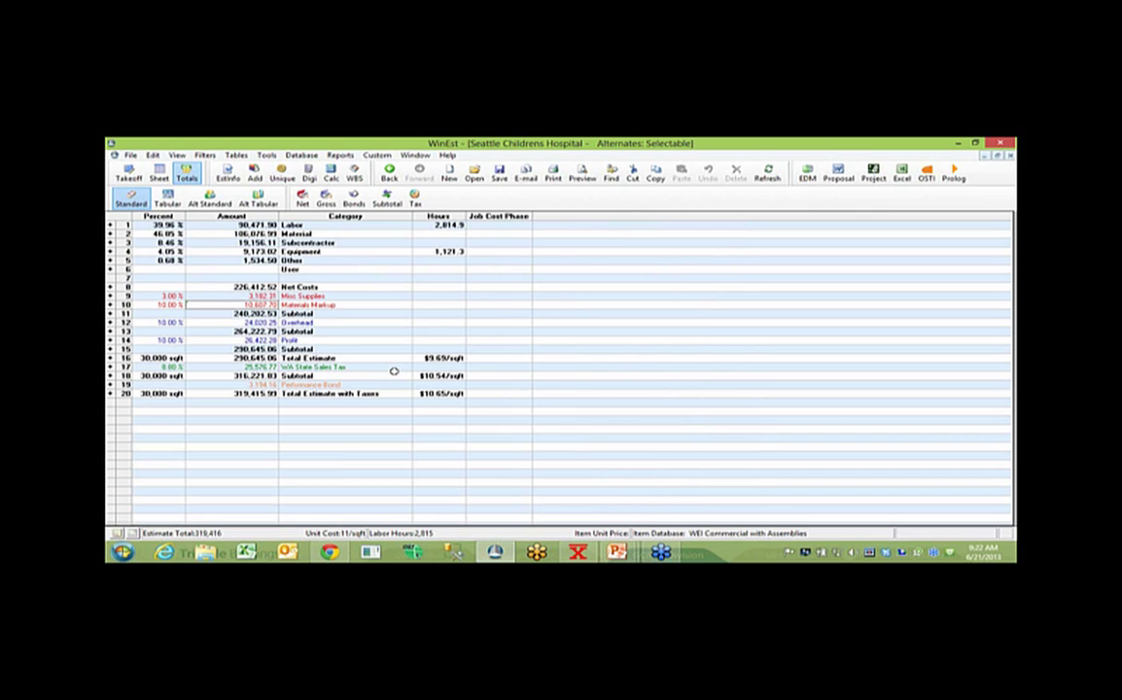
pyautogui.click(336, 323)
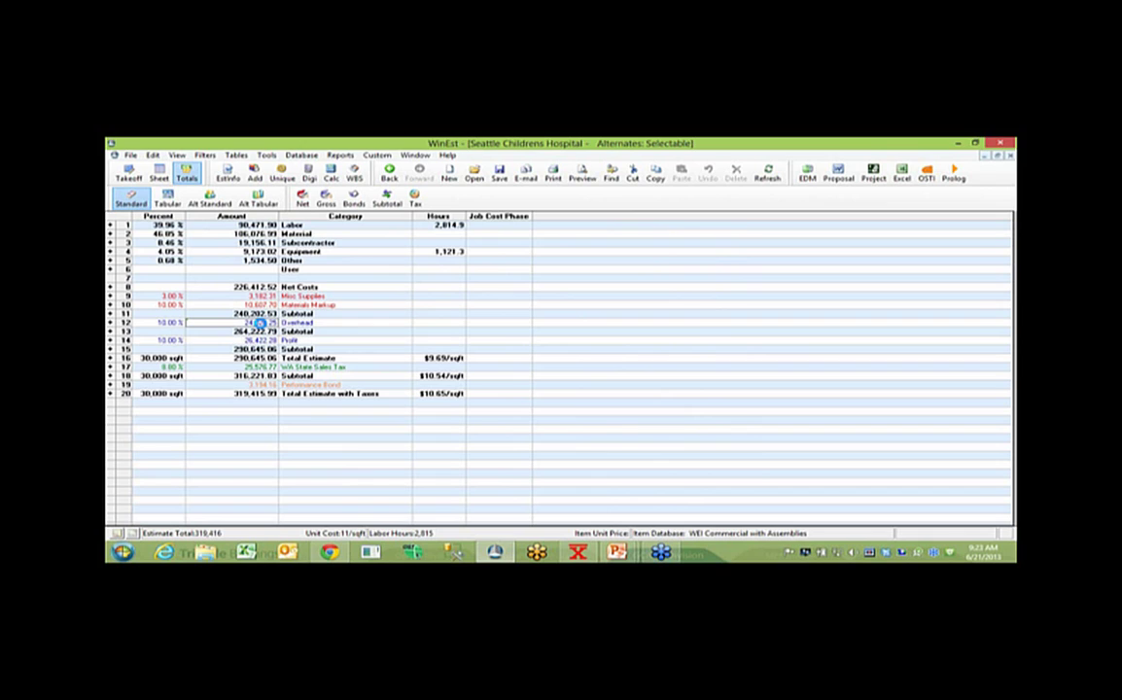
# Step: Inspect the 10% Overhead markup, keep it as Percent, and close the markup dialogs unchanged
pyautogui.doubleClick(248, 322)
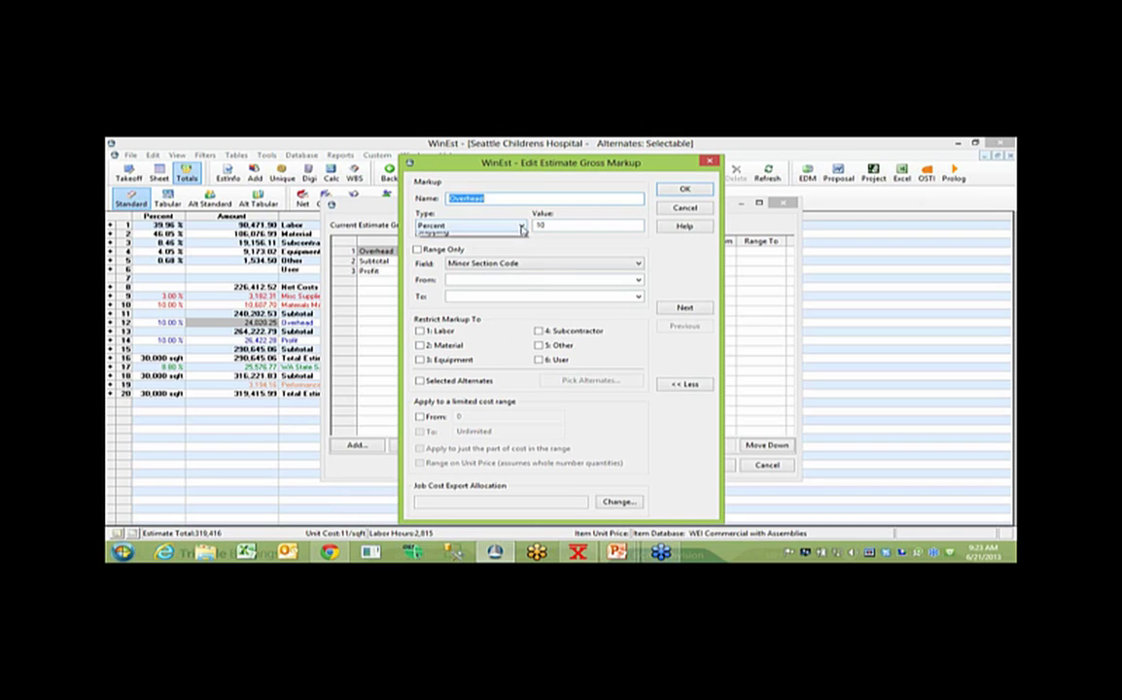
pyautogui.click(523, 226)
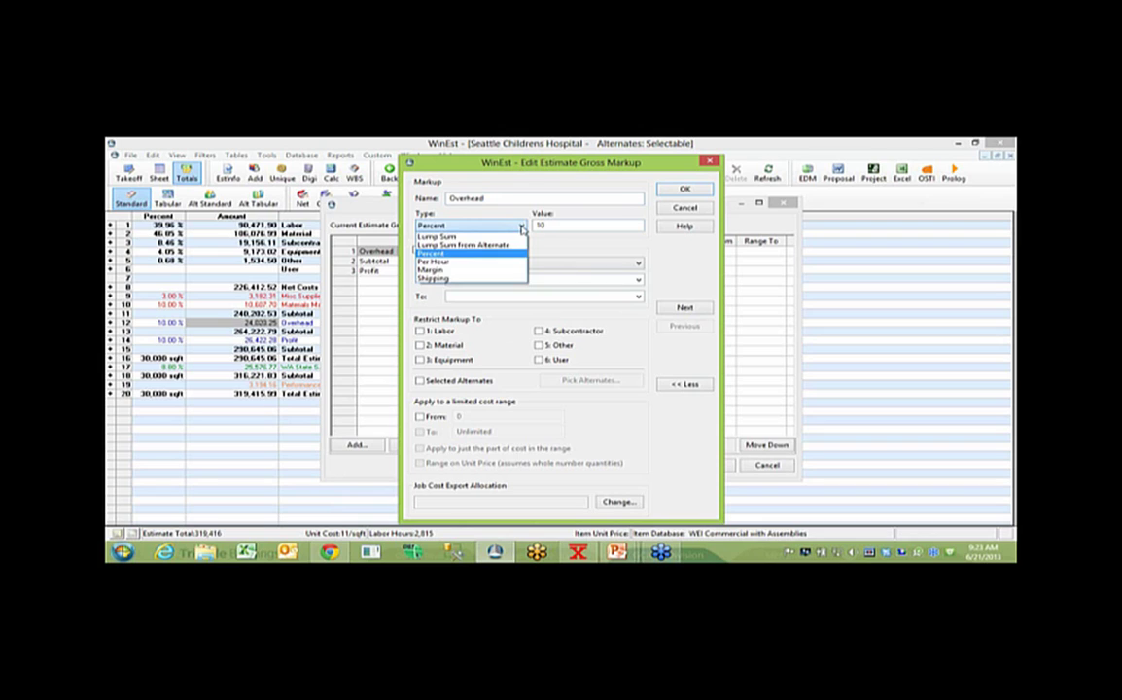
pyautogui.click(522, 230)
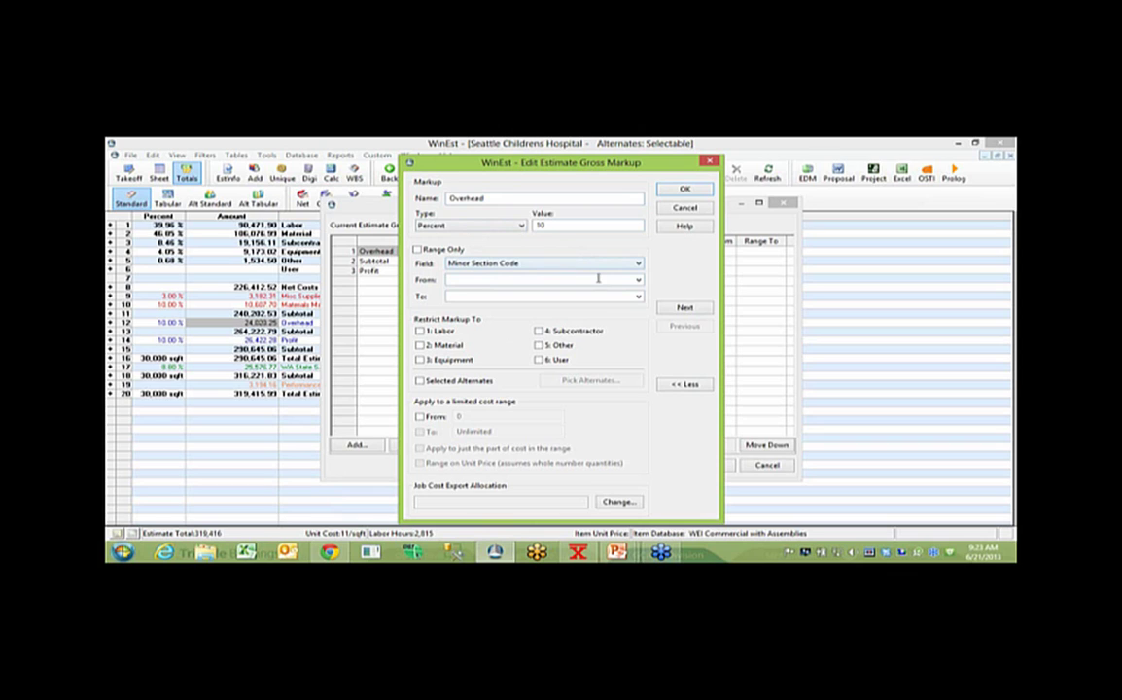
pyautogui.click(697, 208)
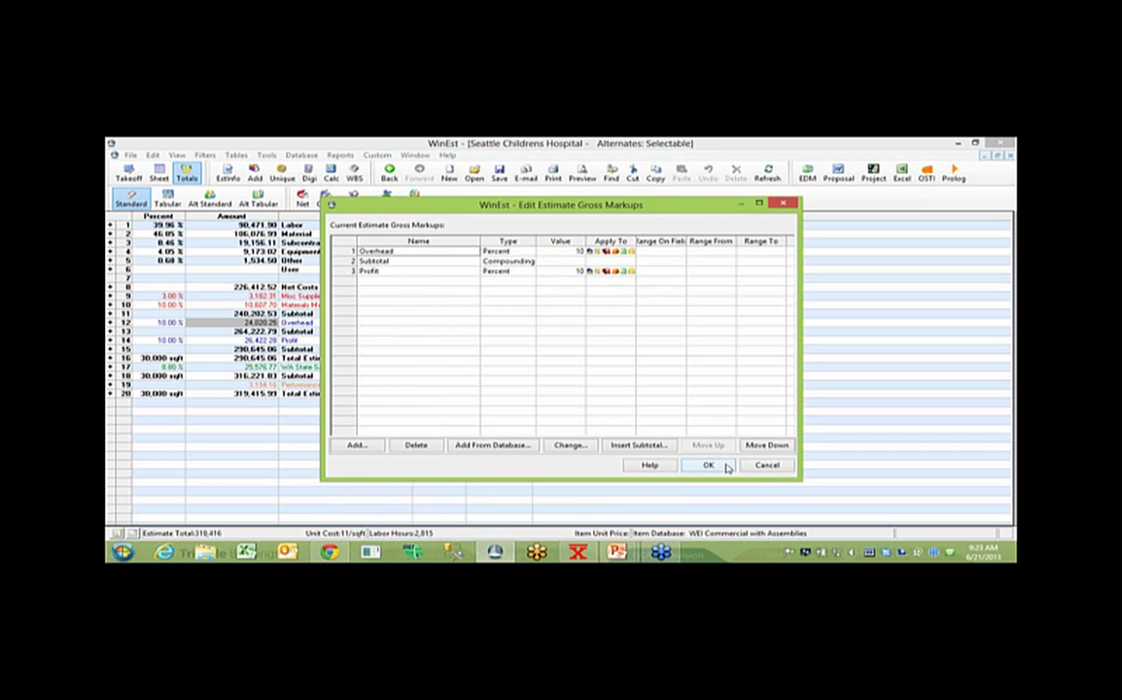
pyautogui.click(724, 467)
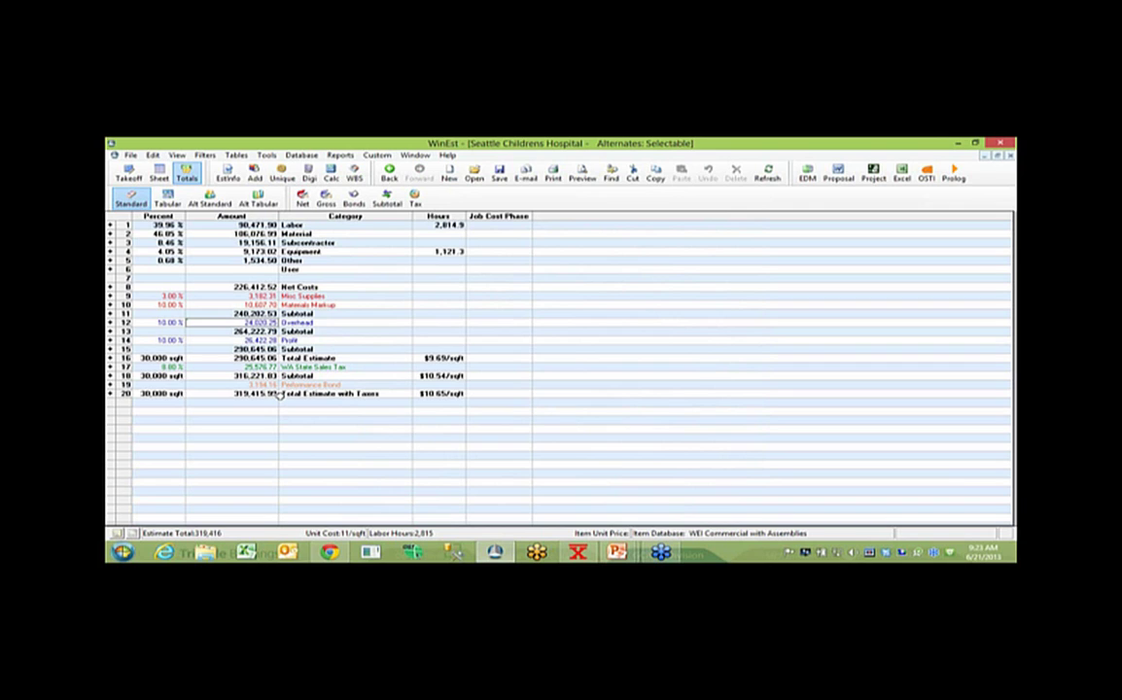
# Step: Open the '04 Div Sum sheet and display gross costs, totalling 319,416
pyautogui.click(159, 175)
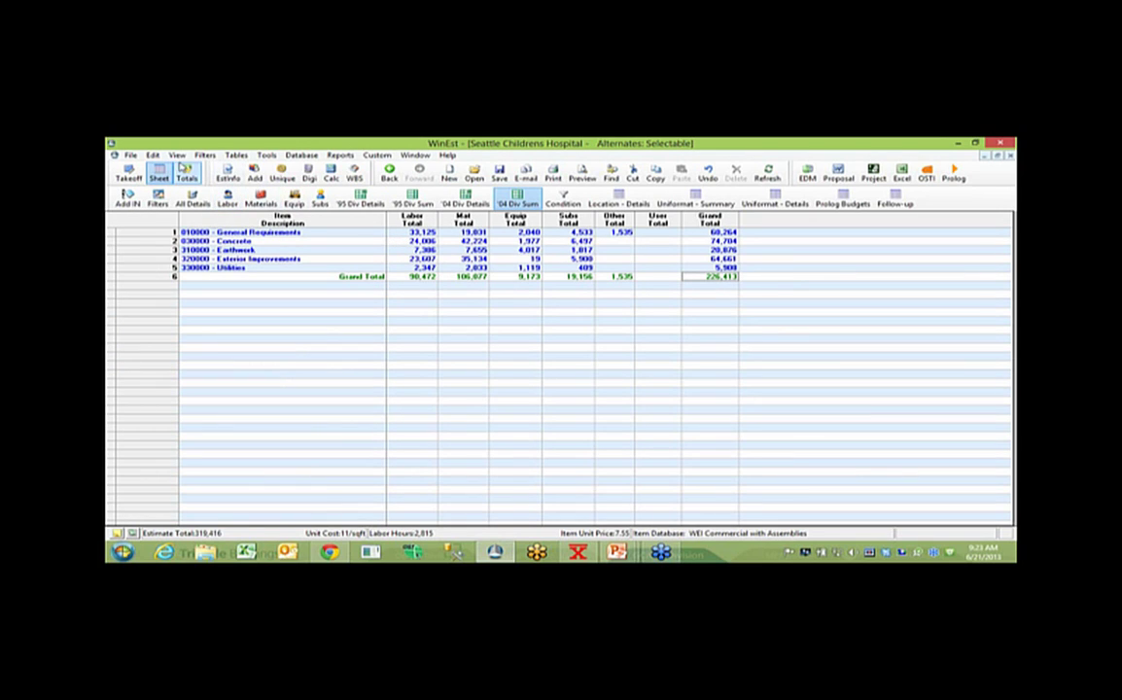
pyautogui.click(177, 157)
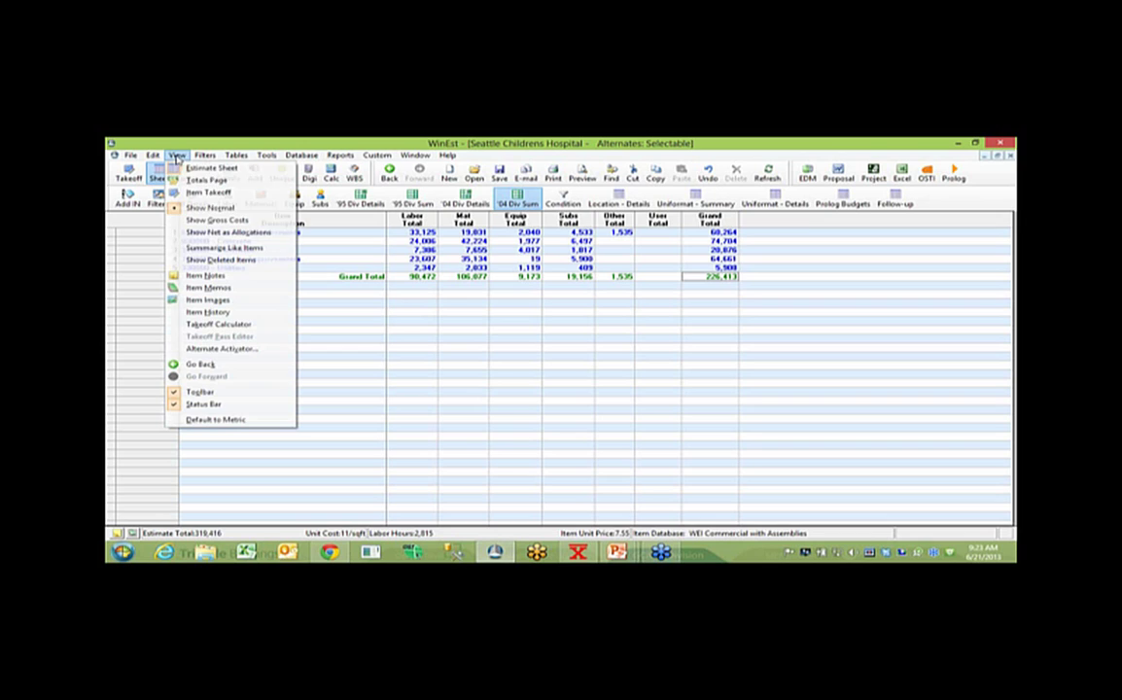
pyautogui.click(216, 221)
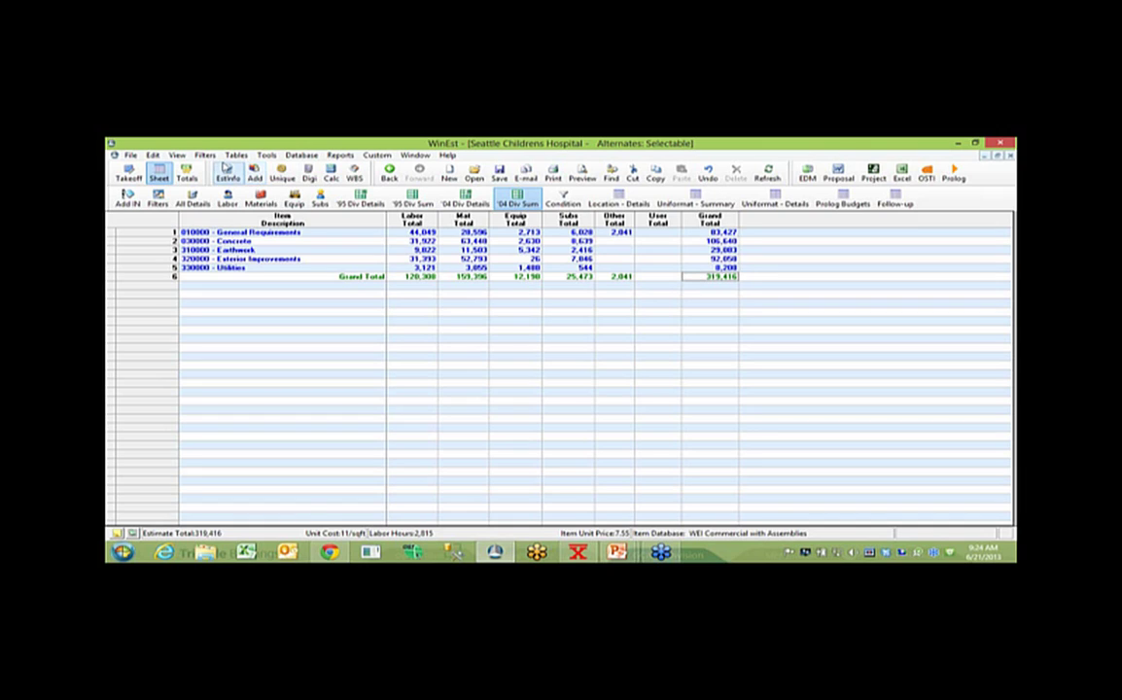
# Step: Revert to normal net costs (226,413) and move down to the Grand Total row
pyautogui.click(178, 155)
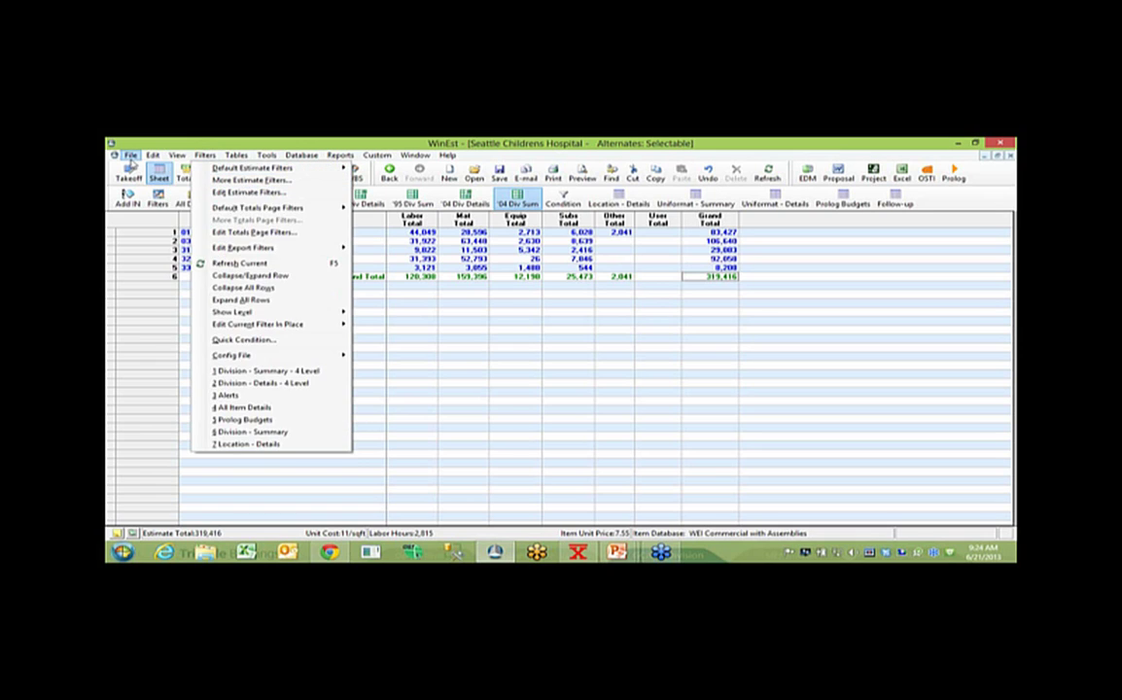
pyautogui.click(209, 208)
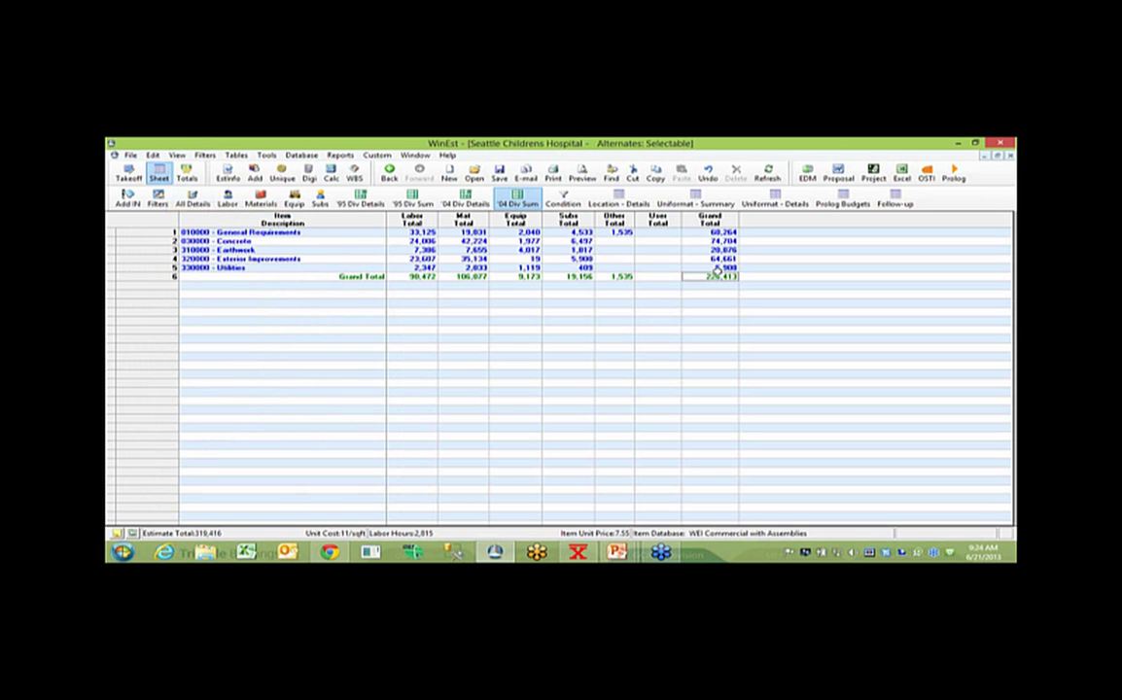
pyautogui.press('Down')
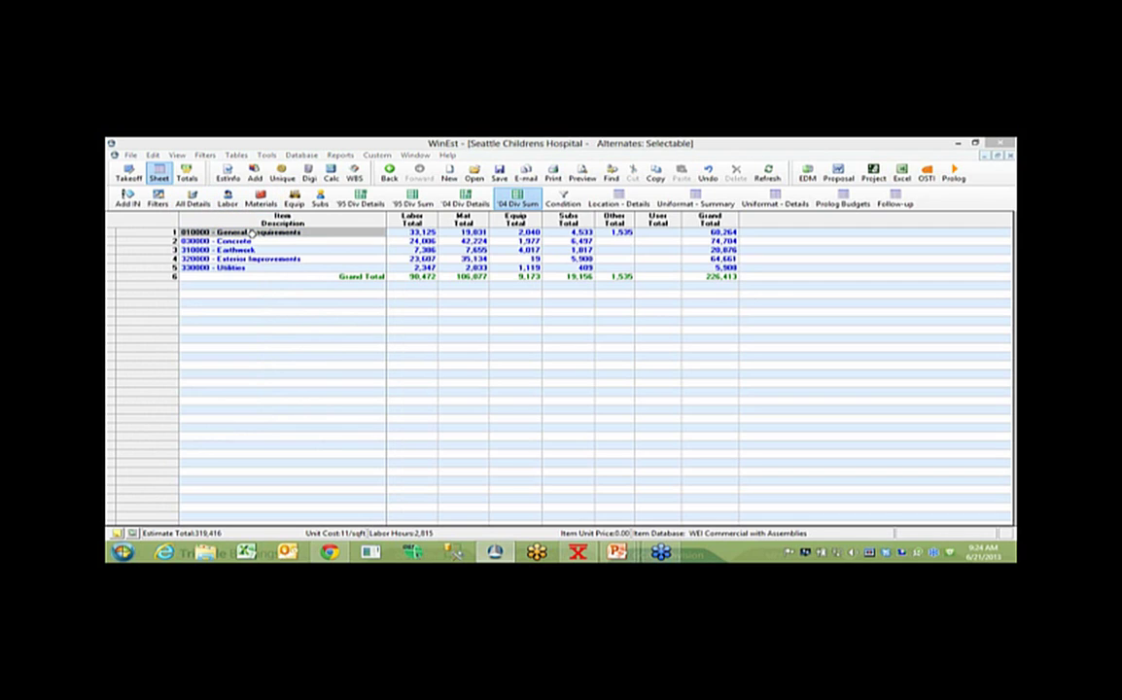
# Step: Add and save the item note 'apply notes' on General Requirements
pyautogui.doubleClick(251, 234)
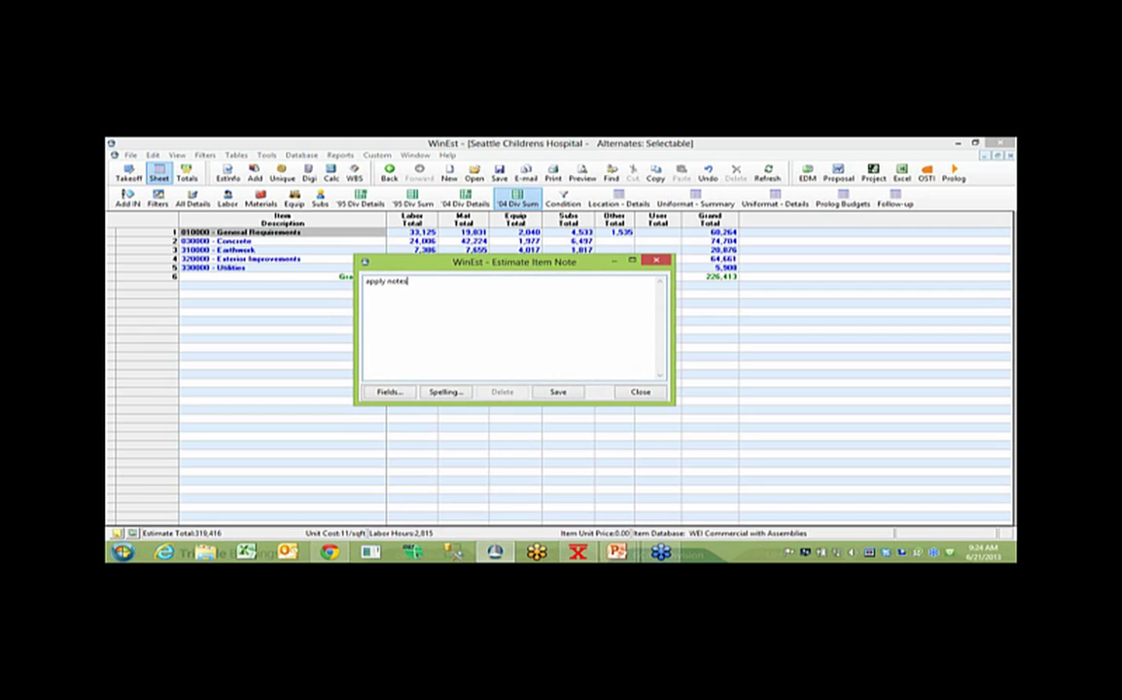
pyautogui.click(560, 392)
pyautogui.click(639, 392)
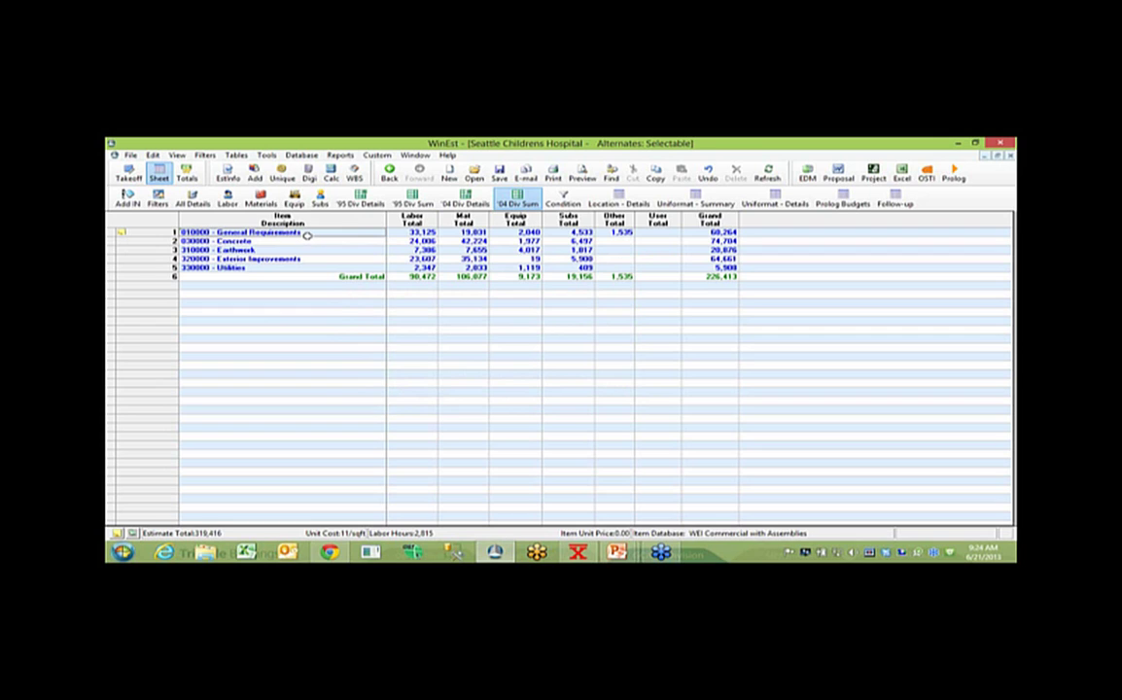
# Step: List All Details and view the notes of the set-up charge and Project Manager - Jobsite items
pyautogui.click(194, 203)
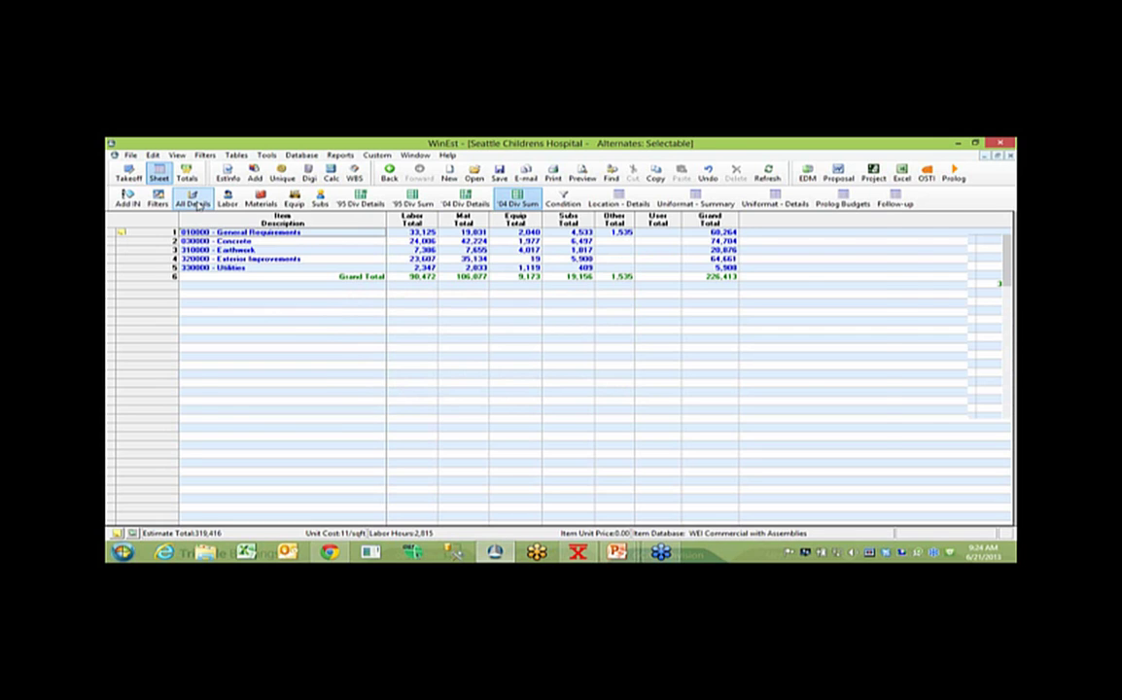
pyautogui.doubleClick(299, 282)
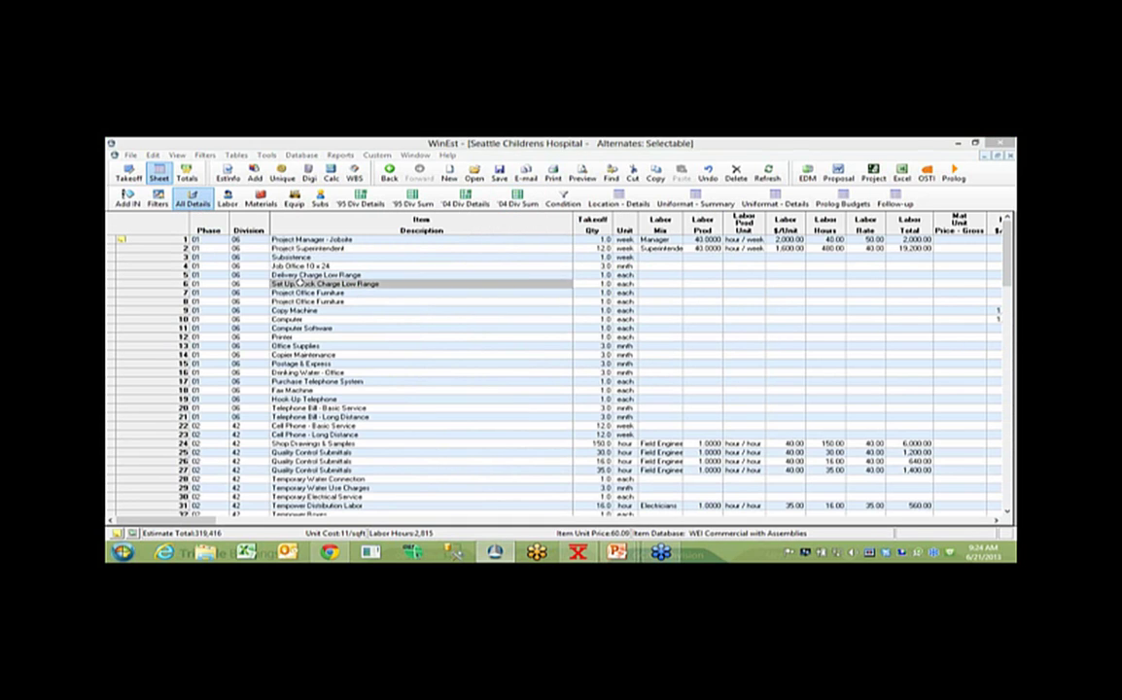
pyautogui.click(642, 400)
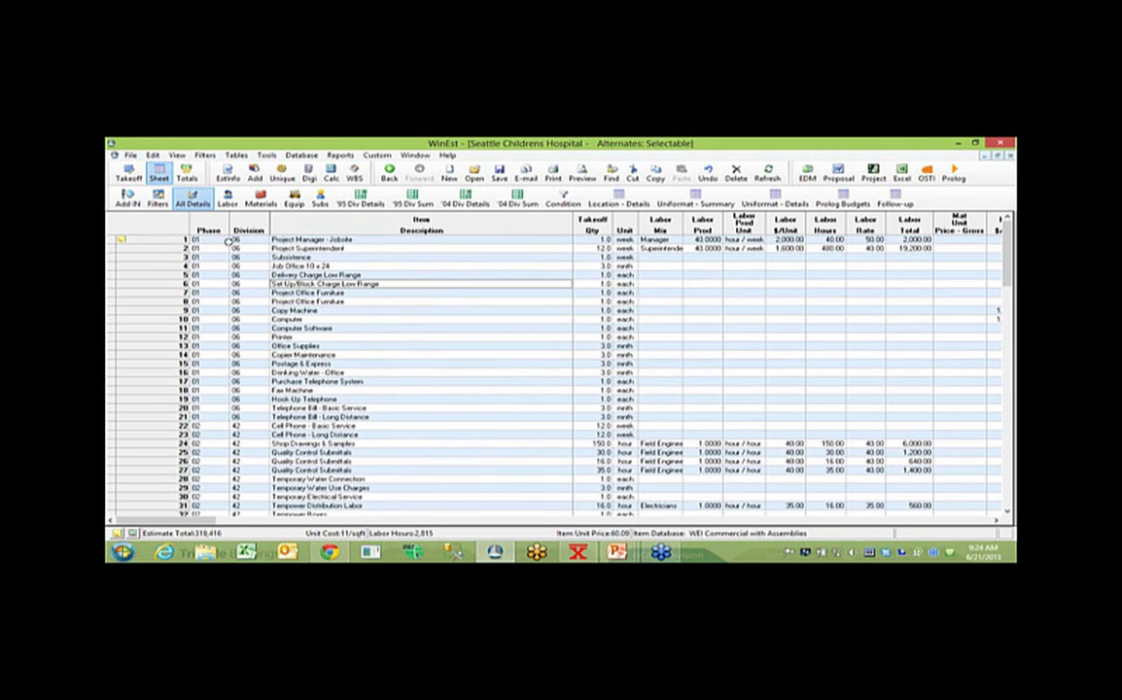
pyautogui.click(313, 240)
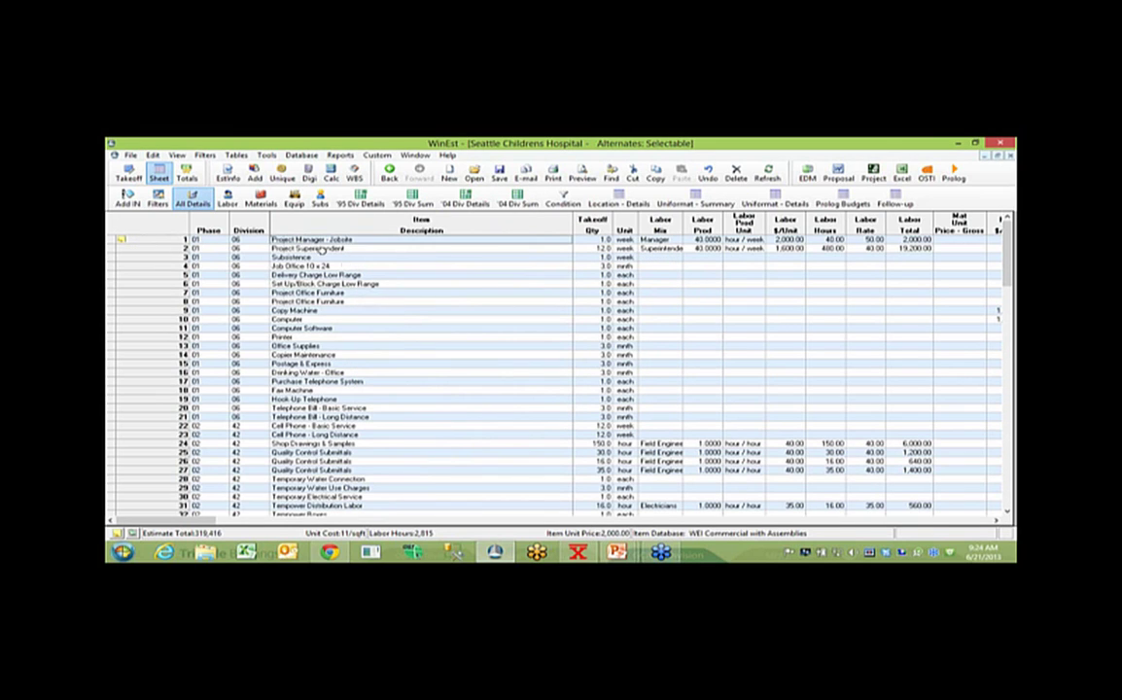
pyautogui.doubleClick(316, 239)
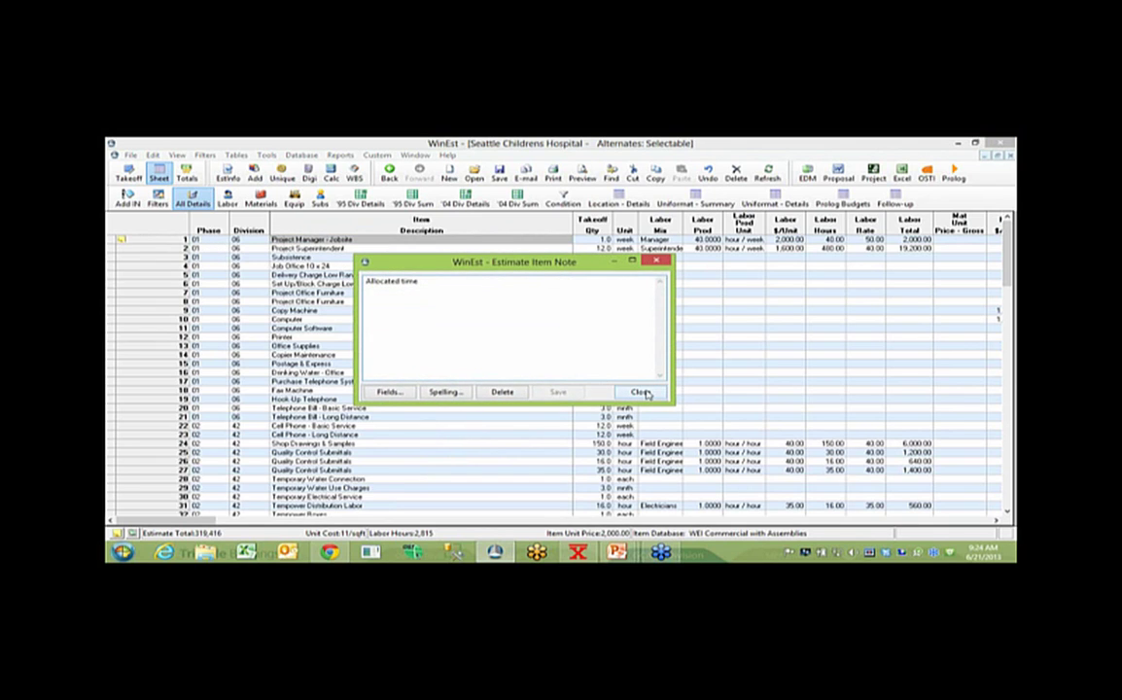
pyautogui.click(639, 392)
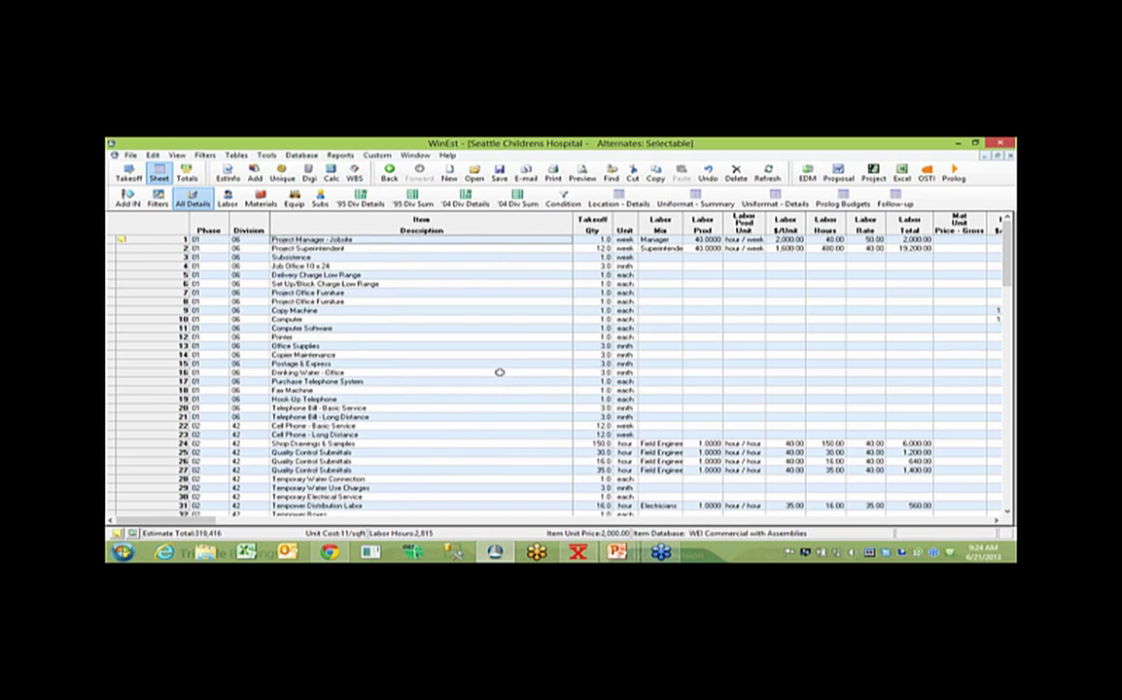
# Step: Filter to material items, then labor items, then view Prolog Budgets' eight codes totalling 319,416
pyautogui.click(396, 205)
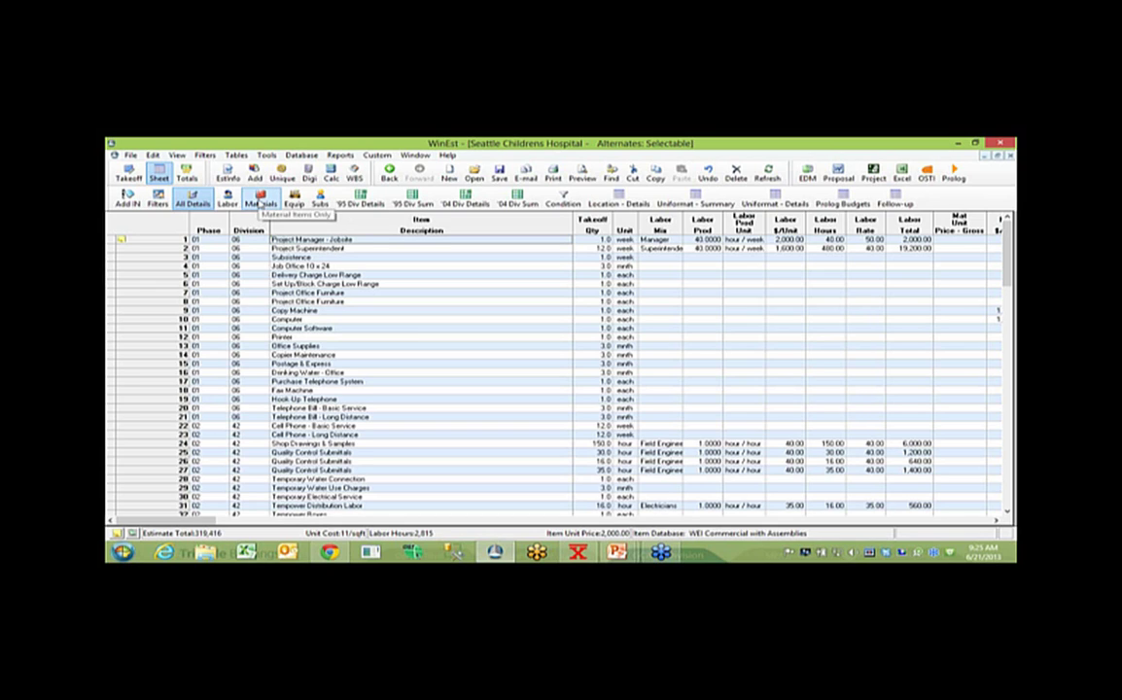
pyautogui.click(261, 200)
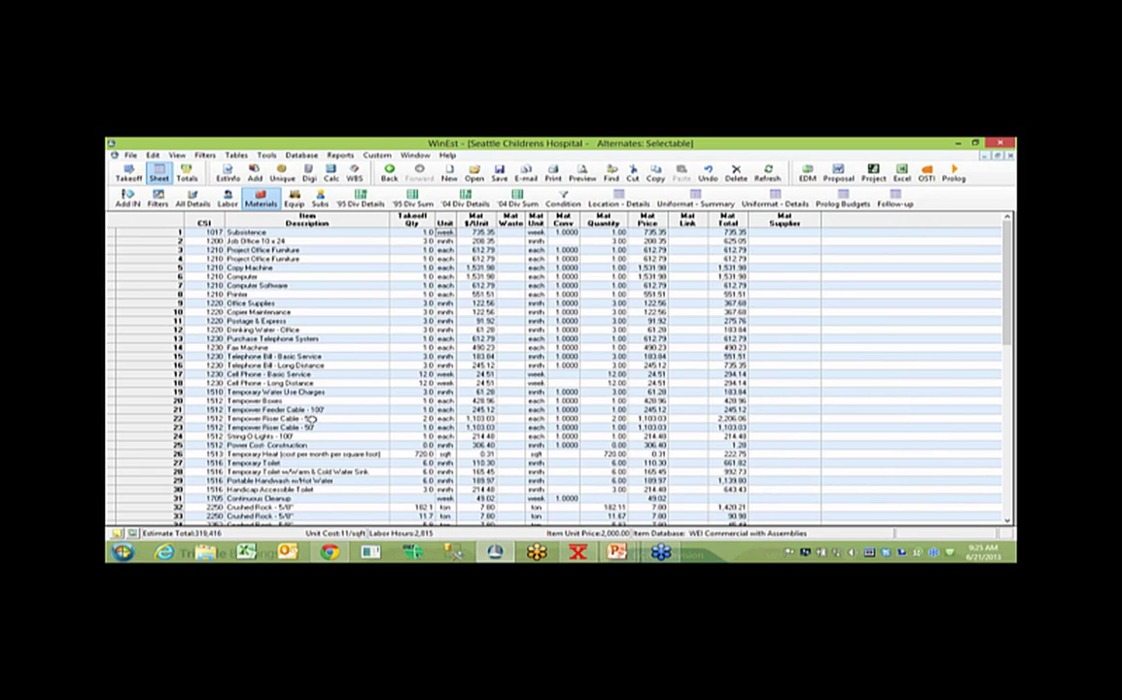
pyautogui.click(224, 200)
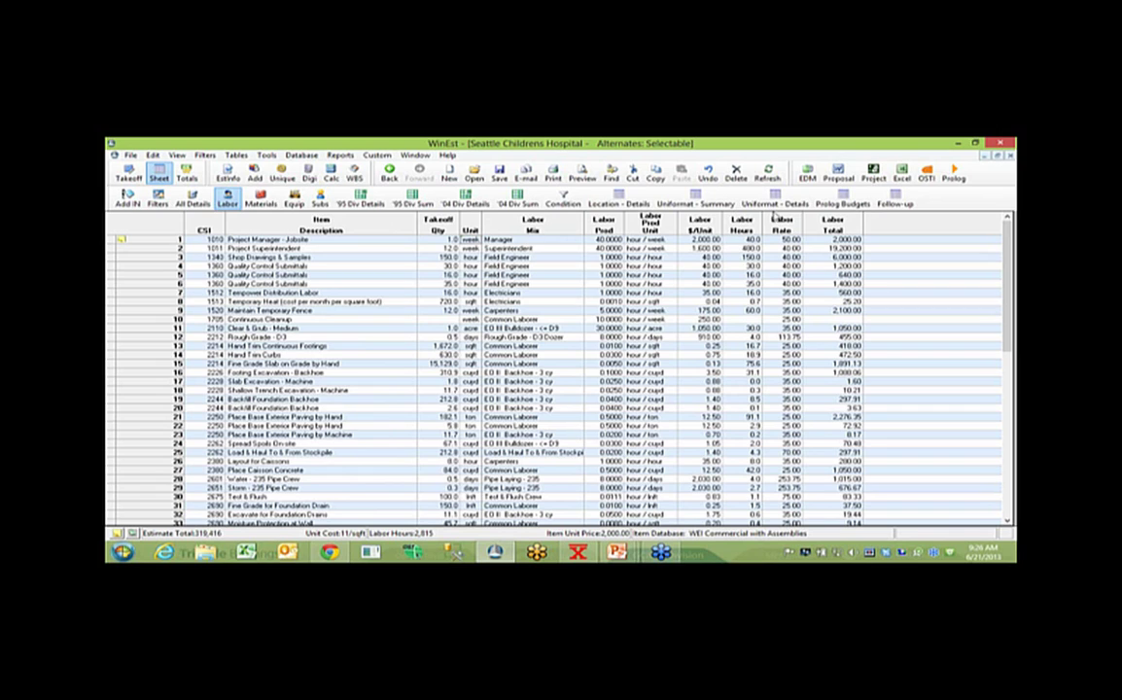
pyautogui.click(838, 202)
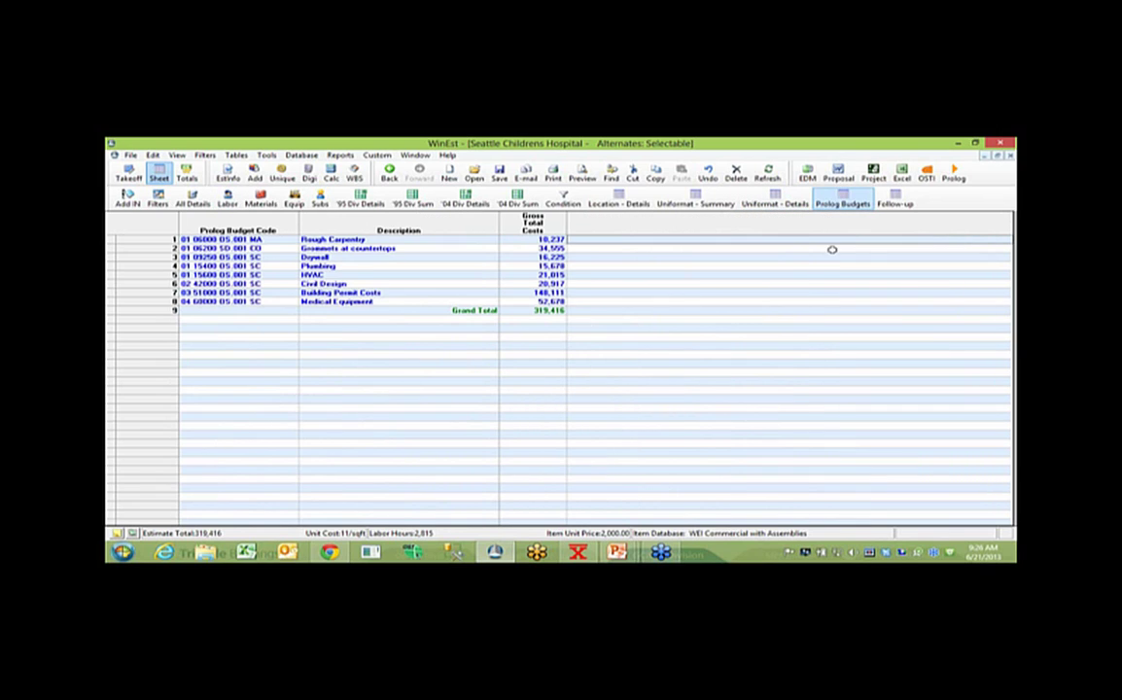
# Step: Start the Prolog DataLink export into budgets, connect, and select the Seattle Children's Hospital project
pyautogui.click(956, 177)
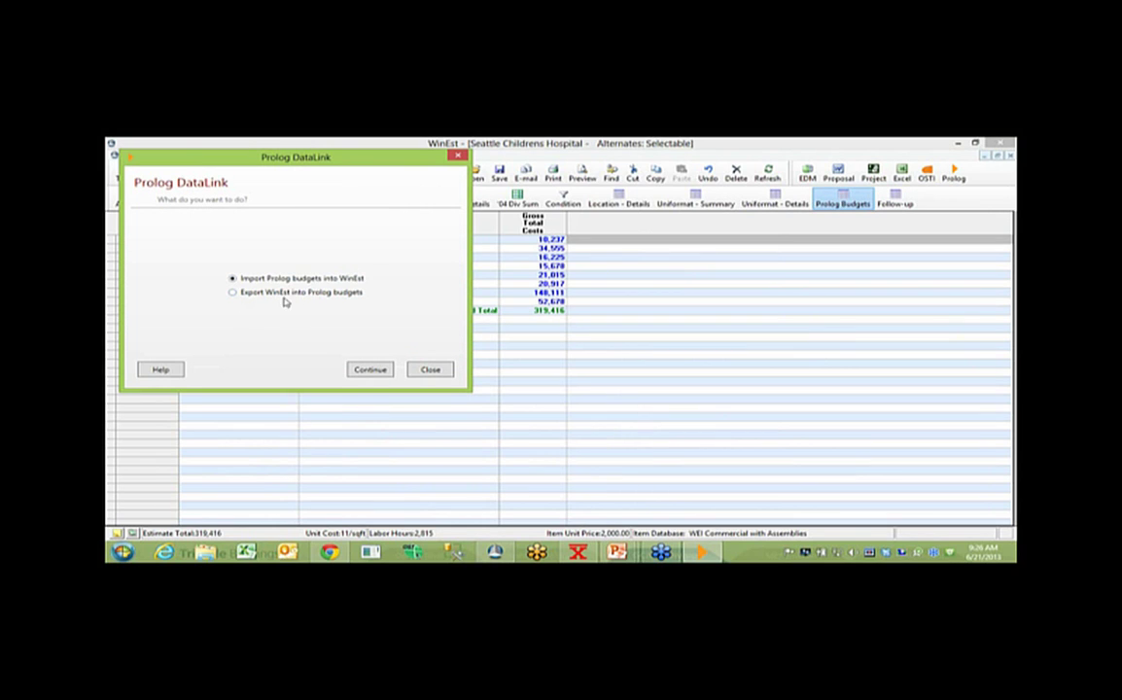
pyautogui.click(234, 293)
pyautogui.click(370, 371)
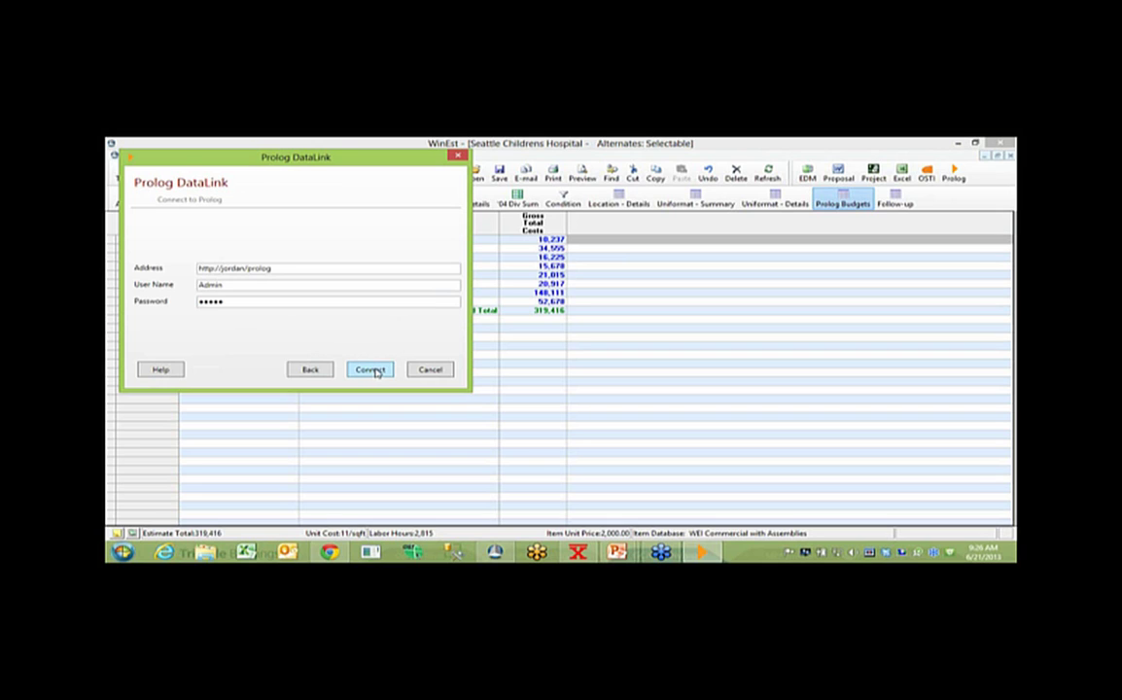
pyautogui.click(376, 371)
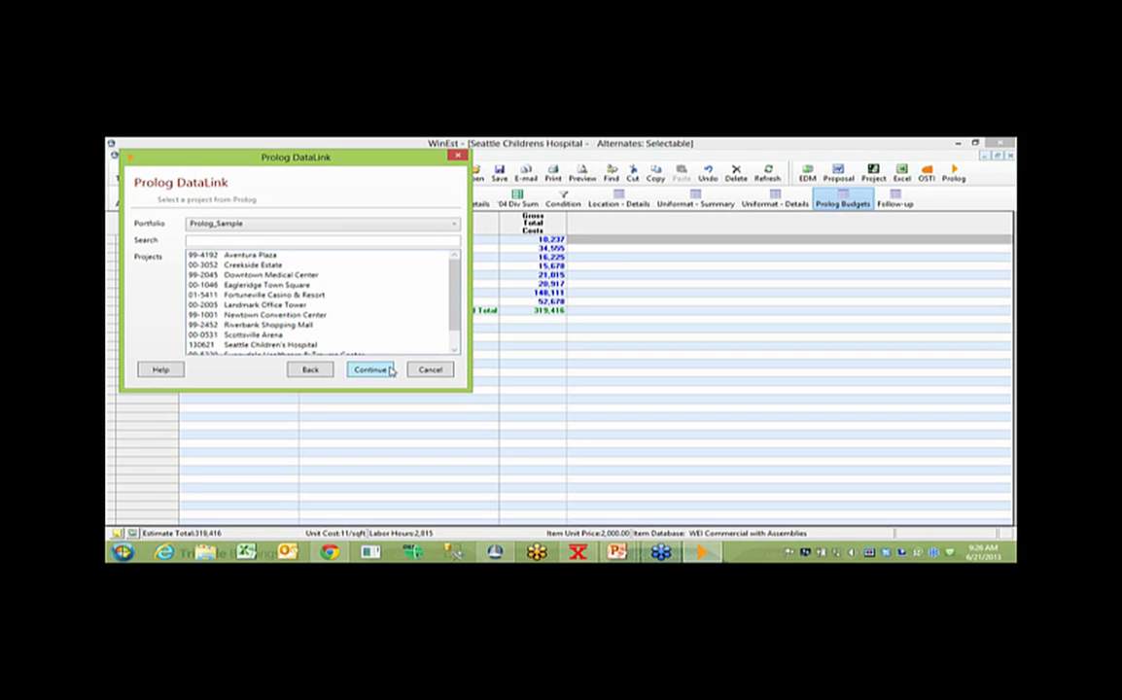
pyautogui.moveTo(324, 156); pyautogui.dragTo(424, 269)
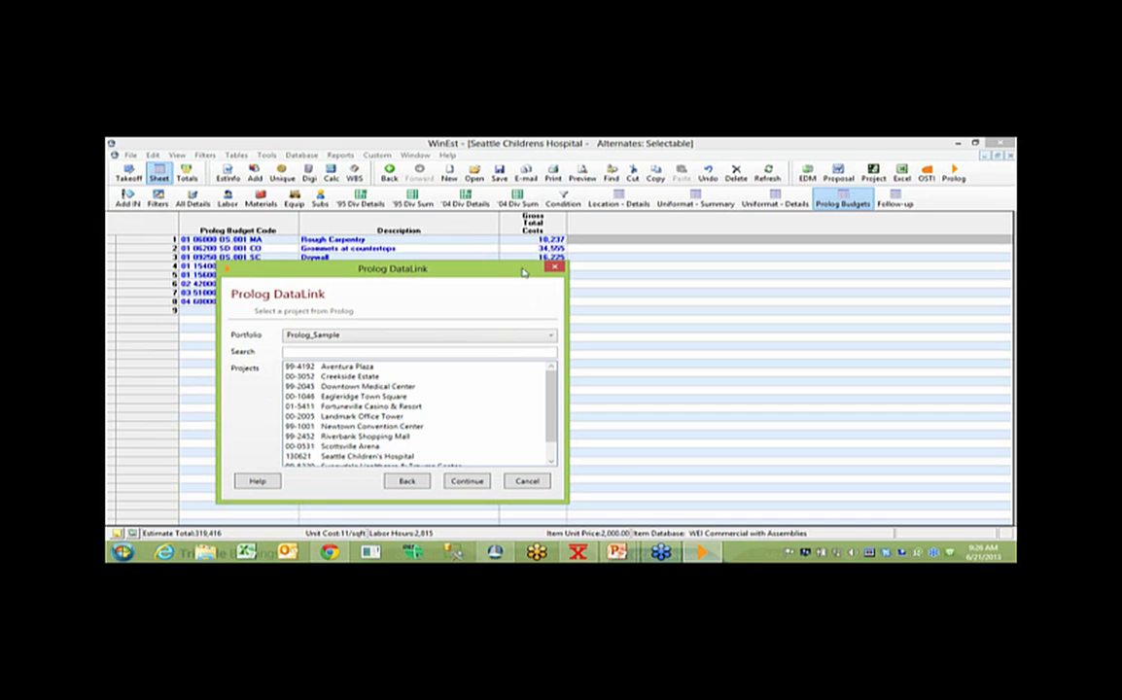
pyautogui.click(399, 456)
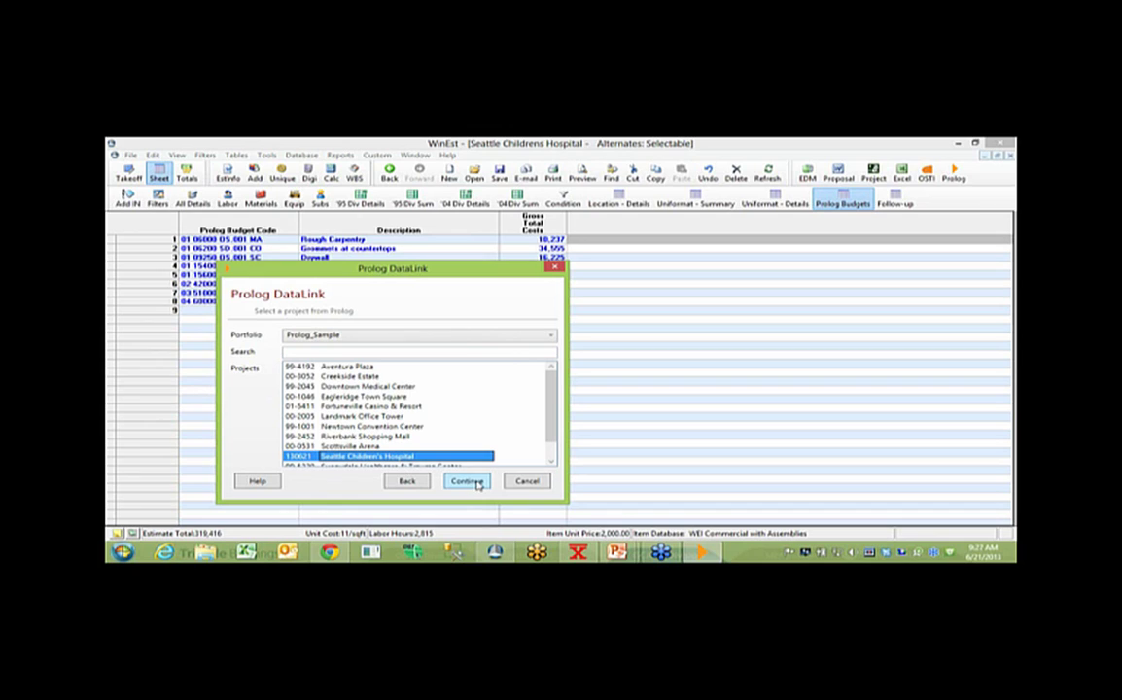
# Step: Accept the project and the Phase–Description to WBS8–WBS14 code mapping to reach the export step
pyautogui.click(476, 484)
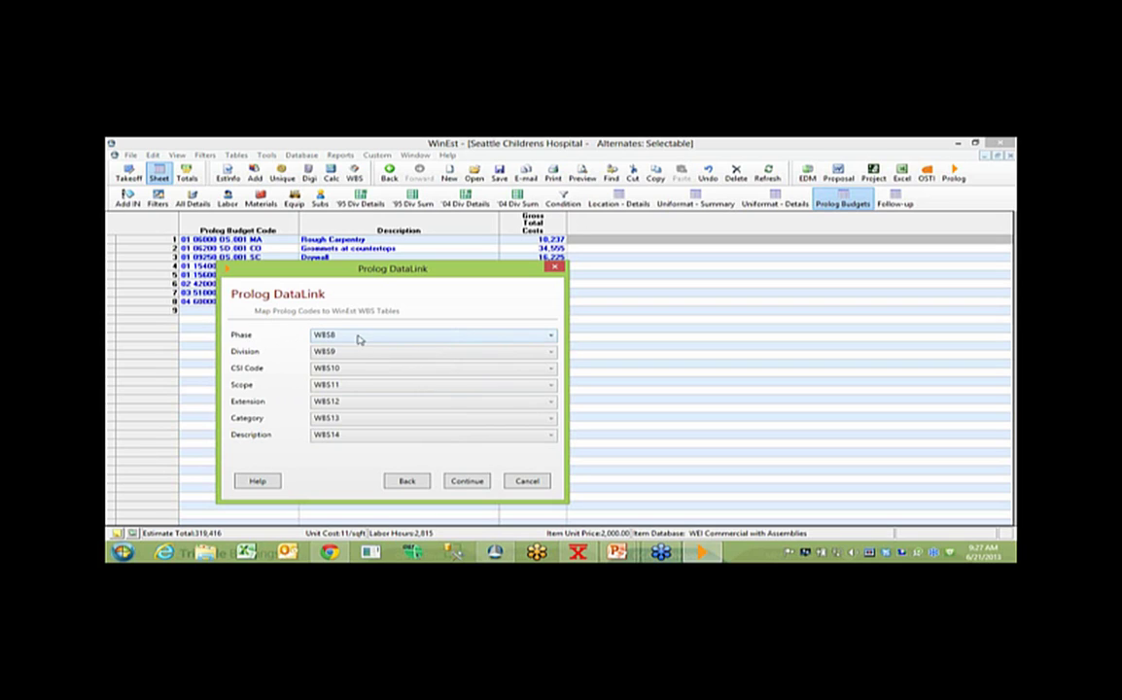
pyautogui.click(468, 482)
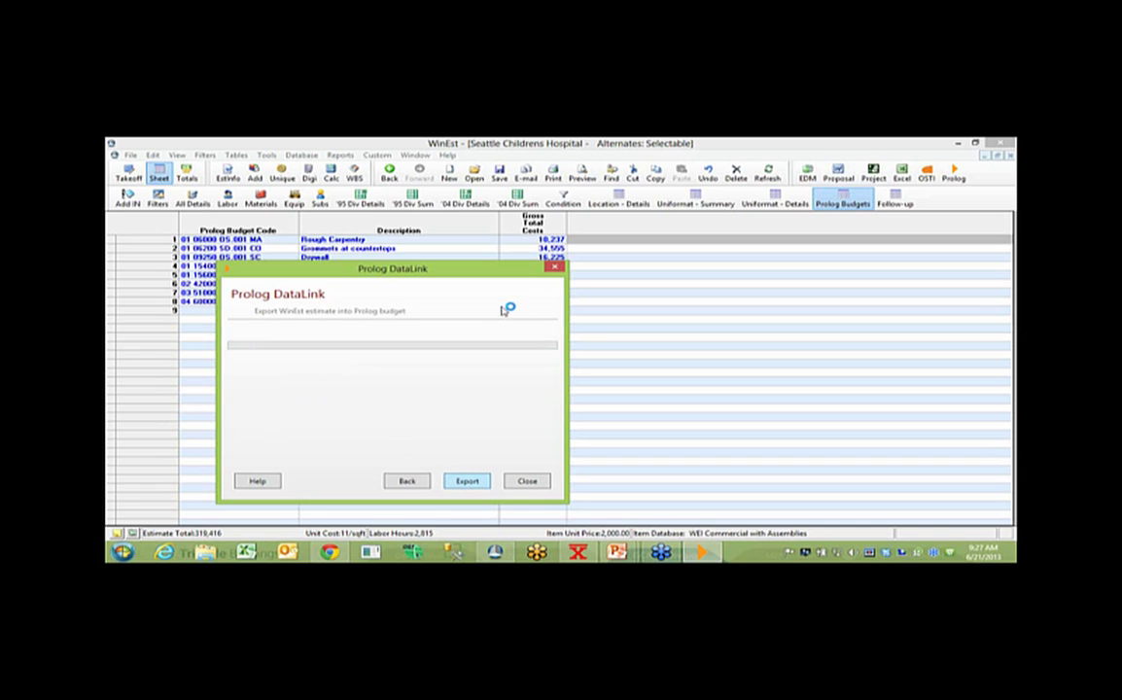